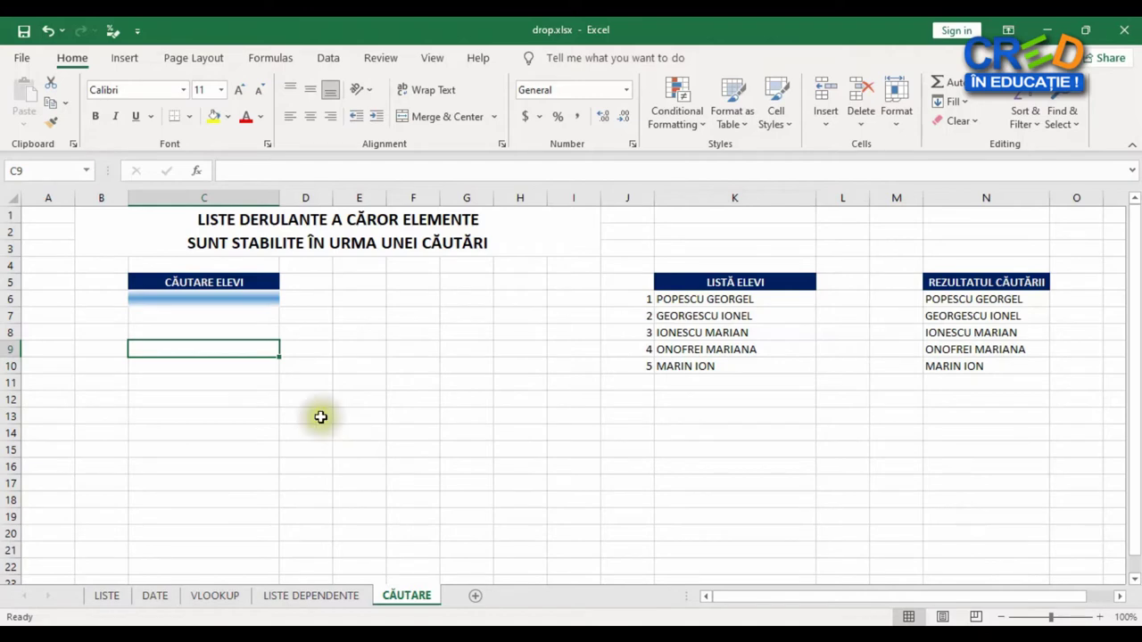
Step: Open the student dropdown in the example's search cell C6 to view all names
click(215, 302)
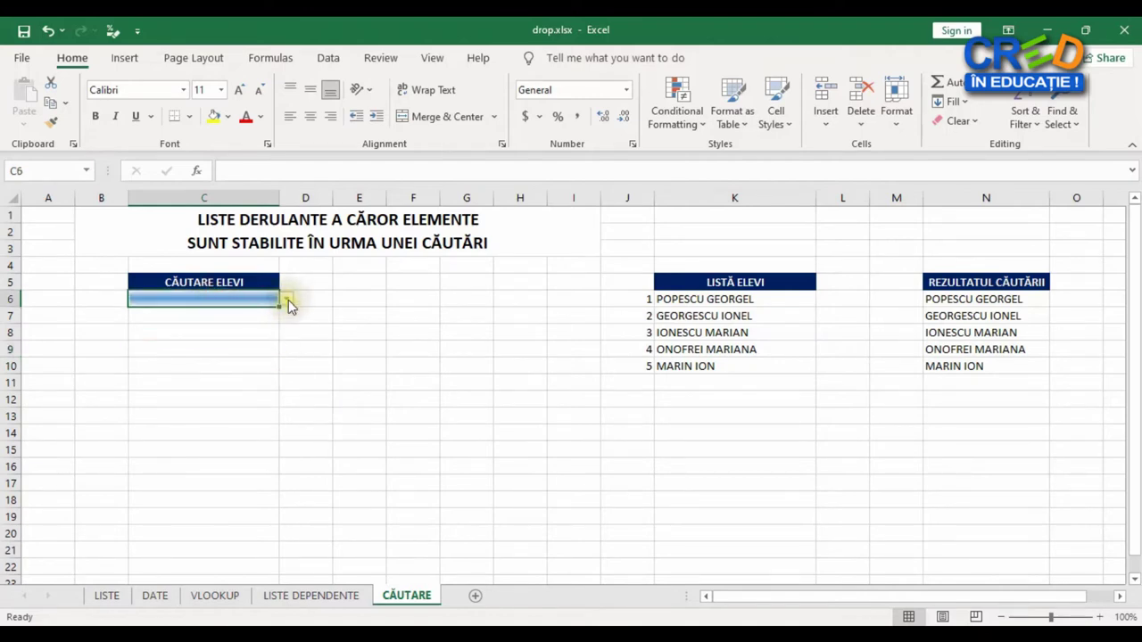
click(287, 301)
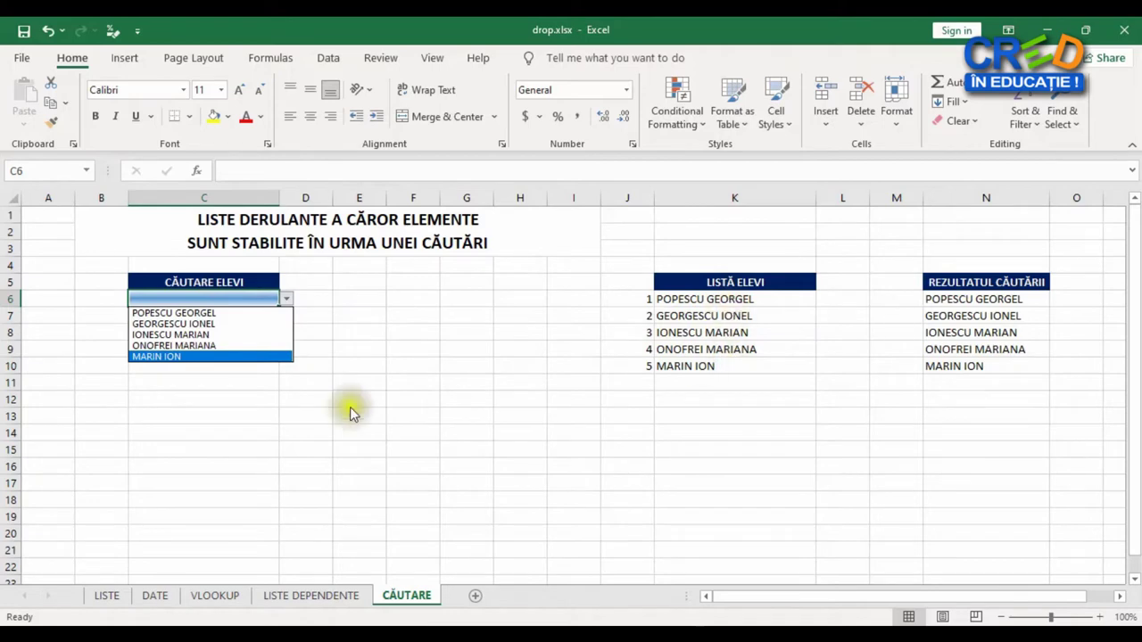
click(207, 302)
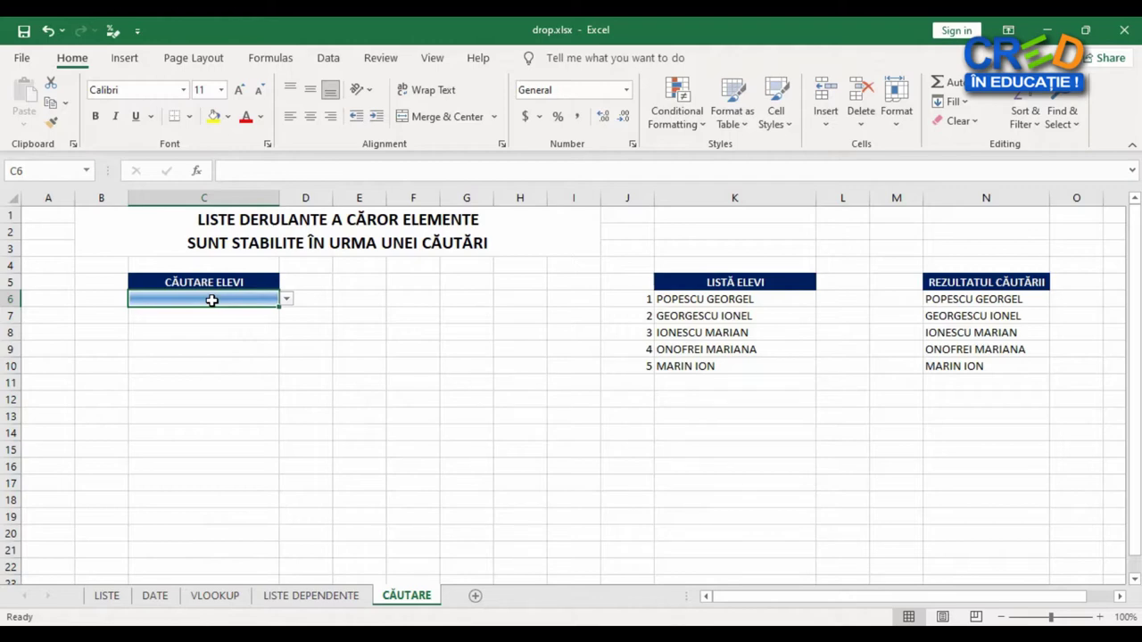
Step: Search MAR in C6 to see the filtered names, then clear it to list every student
text(MAR)
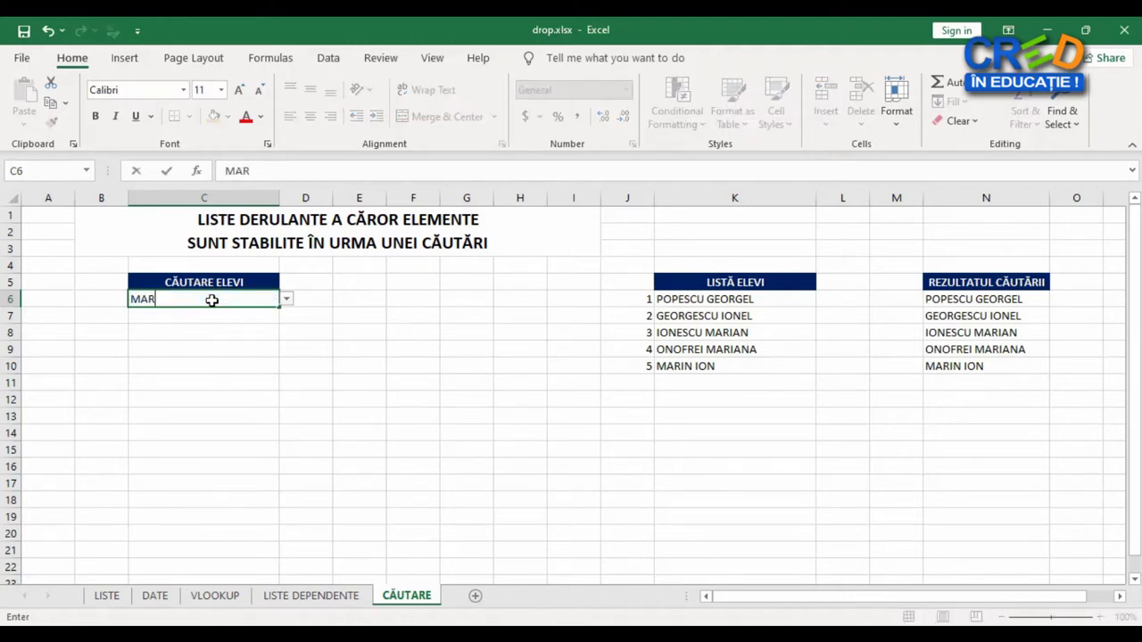
click(287, 298)
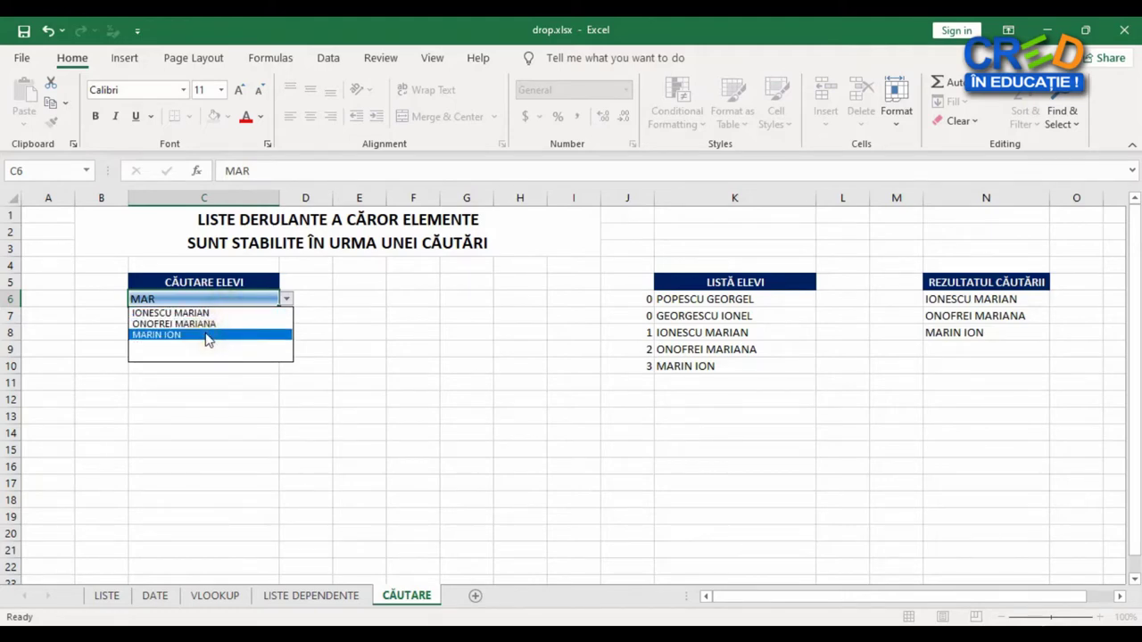
click(180, 298)
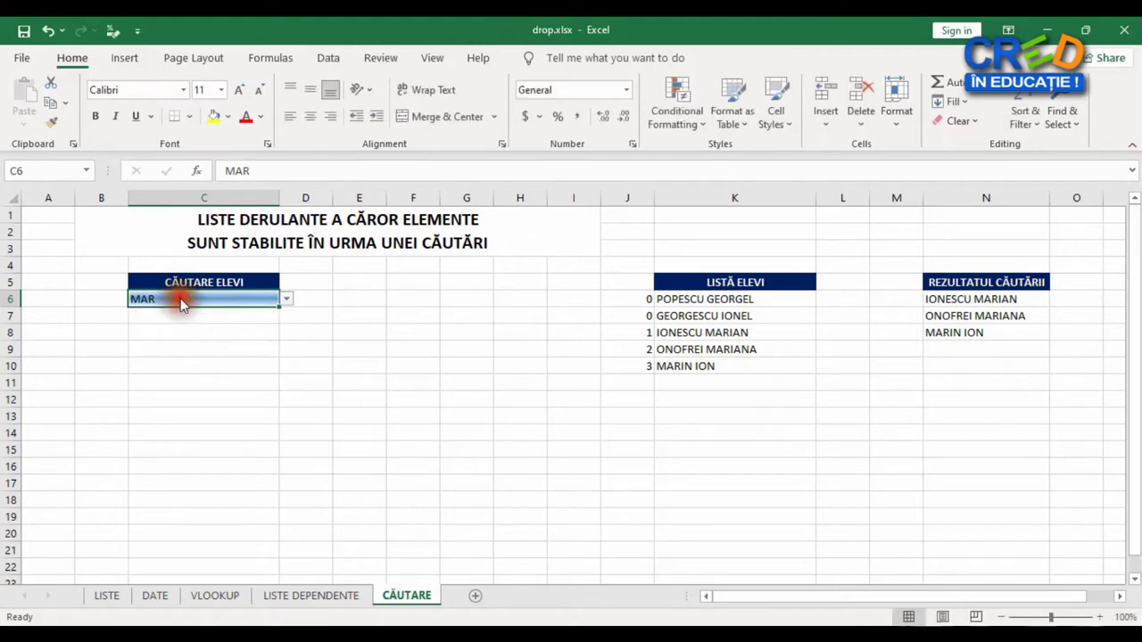
key(BackSpace)
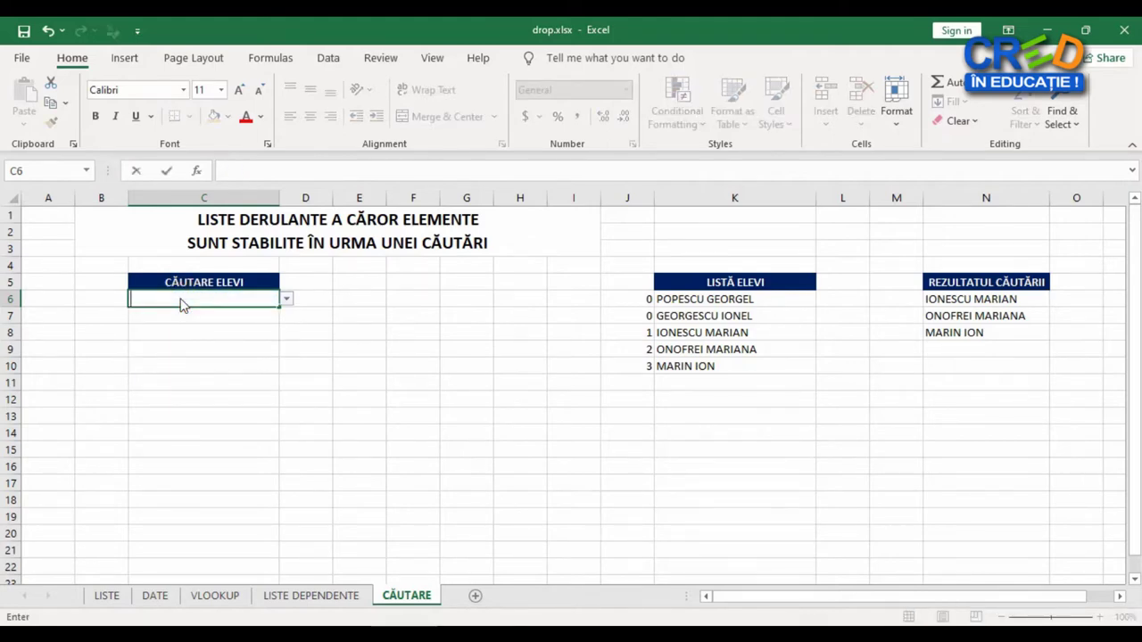
click(288, 302)
click(286, 301)
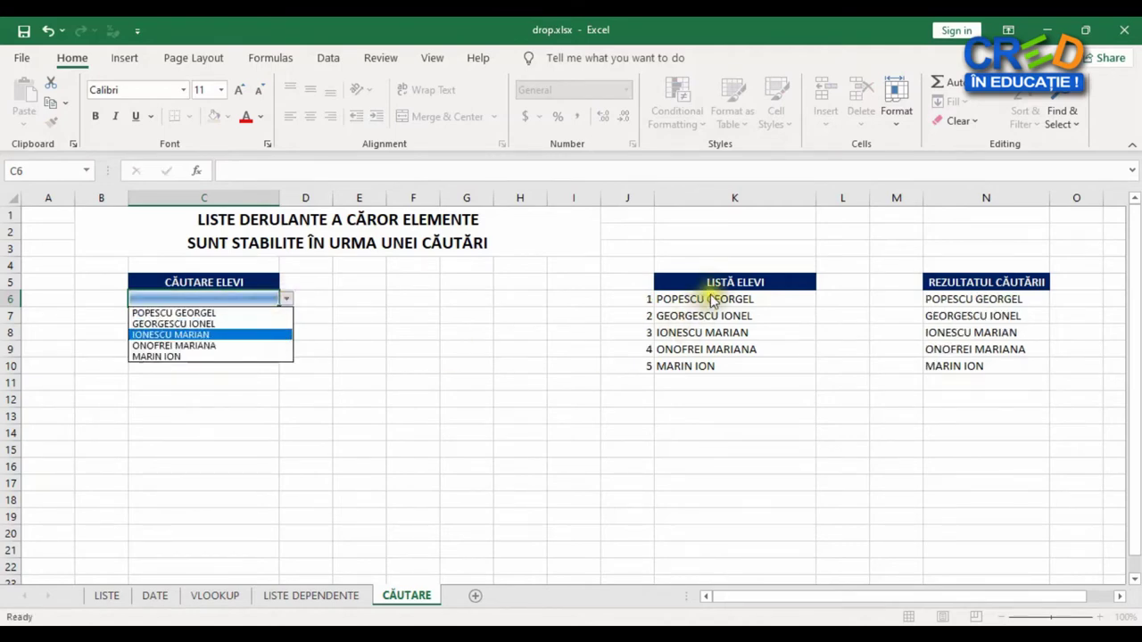
click(412, 382)
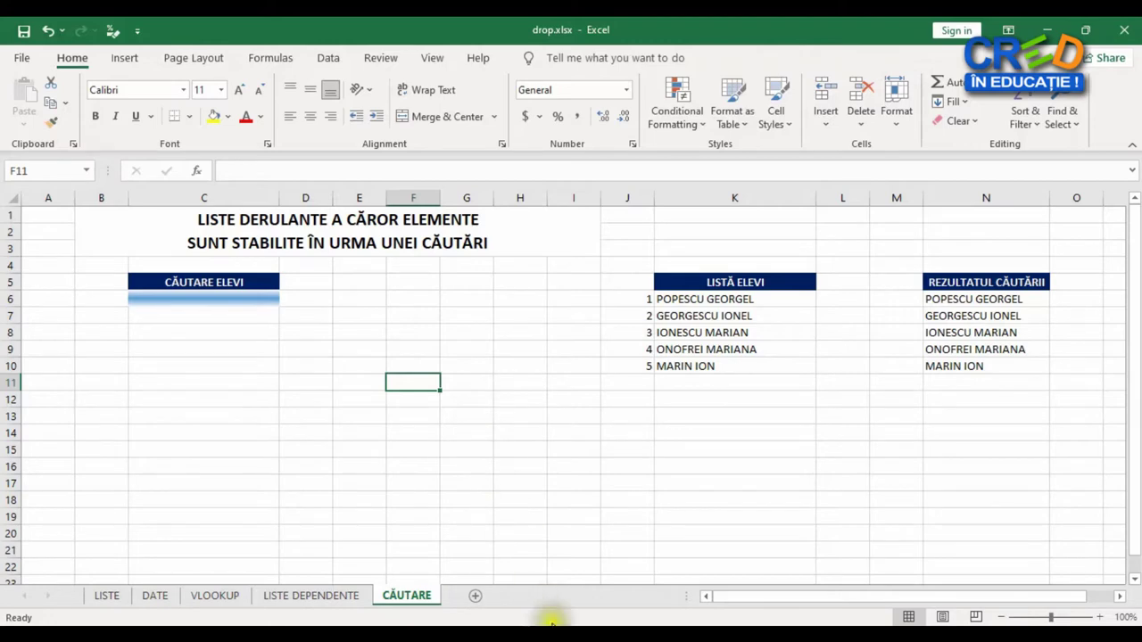
Step: Switch to Book1's CAUTARE sheet and select cell I6
mouse_move(547, 625)
click(502, 576)
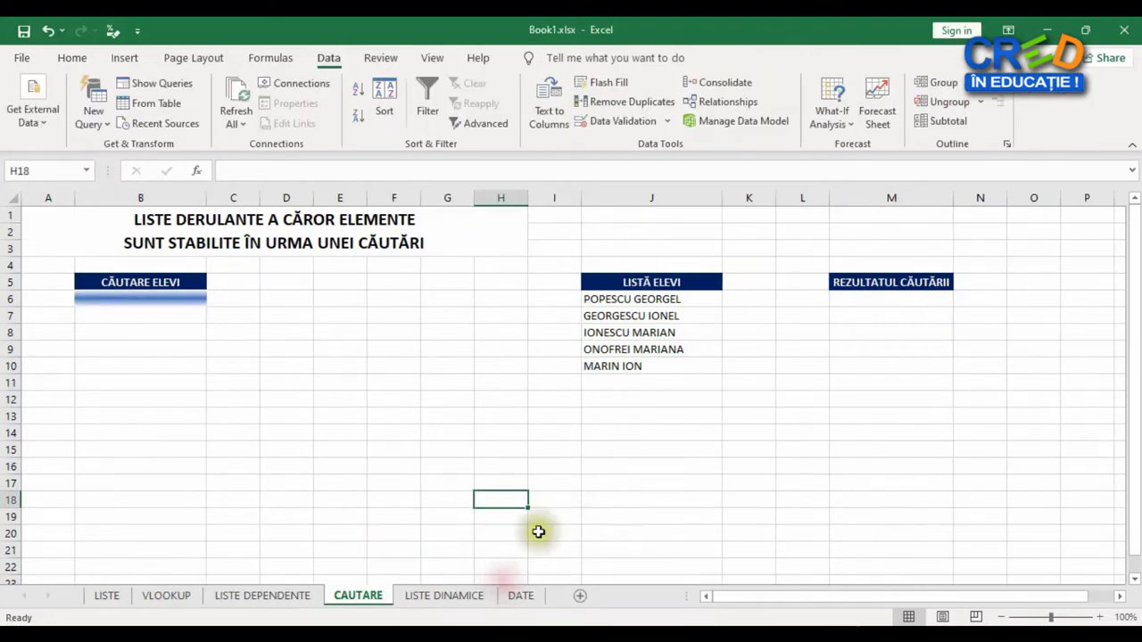
click(562, 451)
click(555, 298)
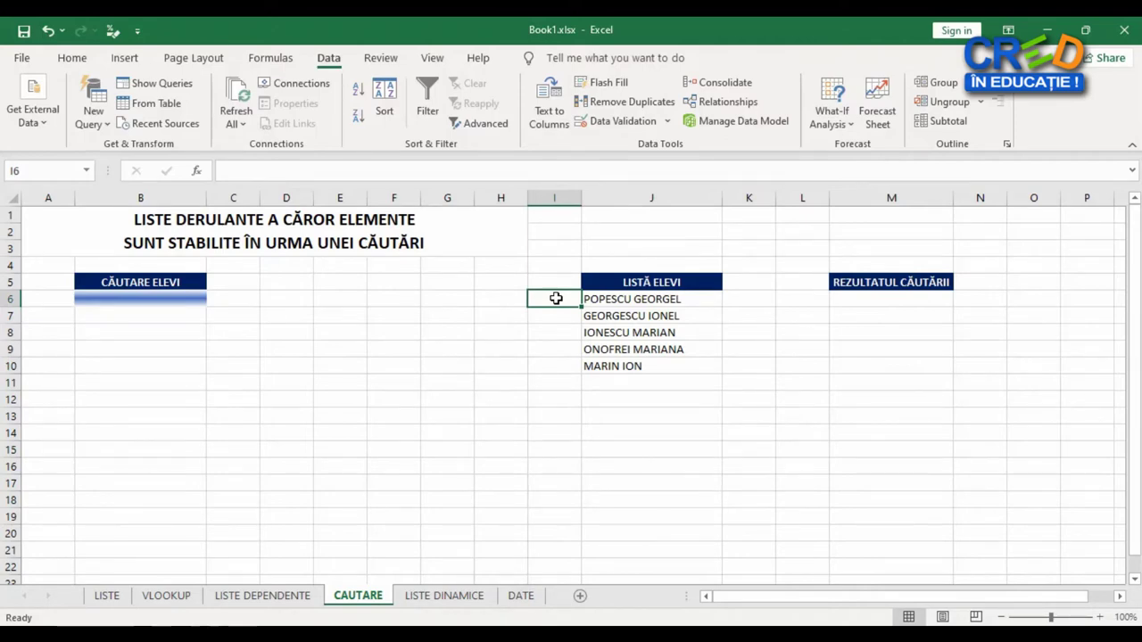
Step: Enter =SEARCH(B6,J6) in I6, returning 1 beside the first student
click(556, 298)
text(=)
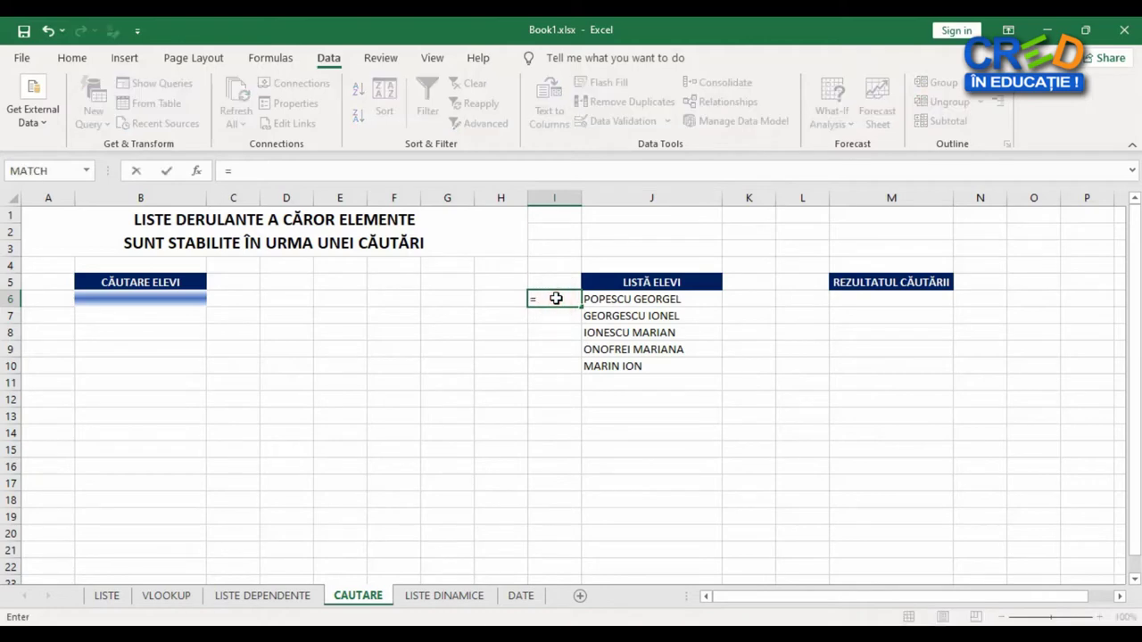
text(SEARCJ)
key(BackSpace)
text(H()
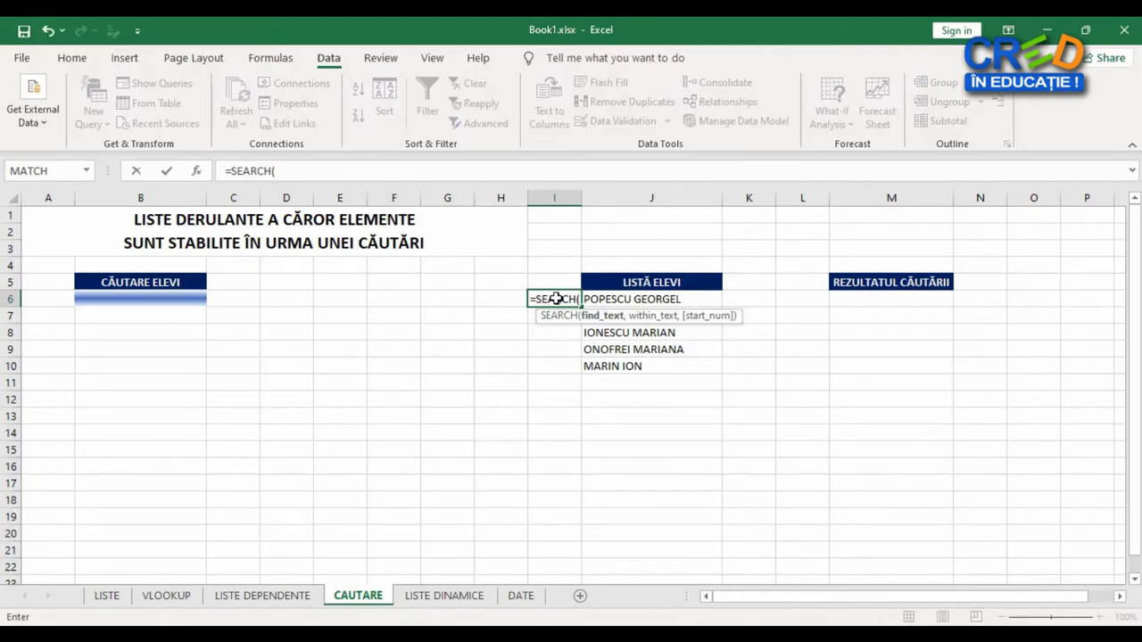
click(152, 302)
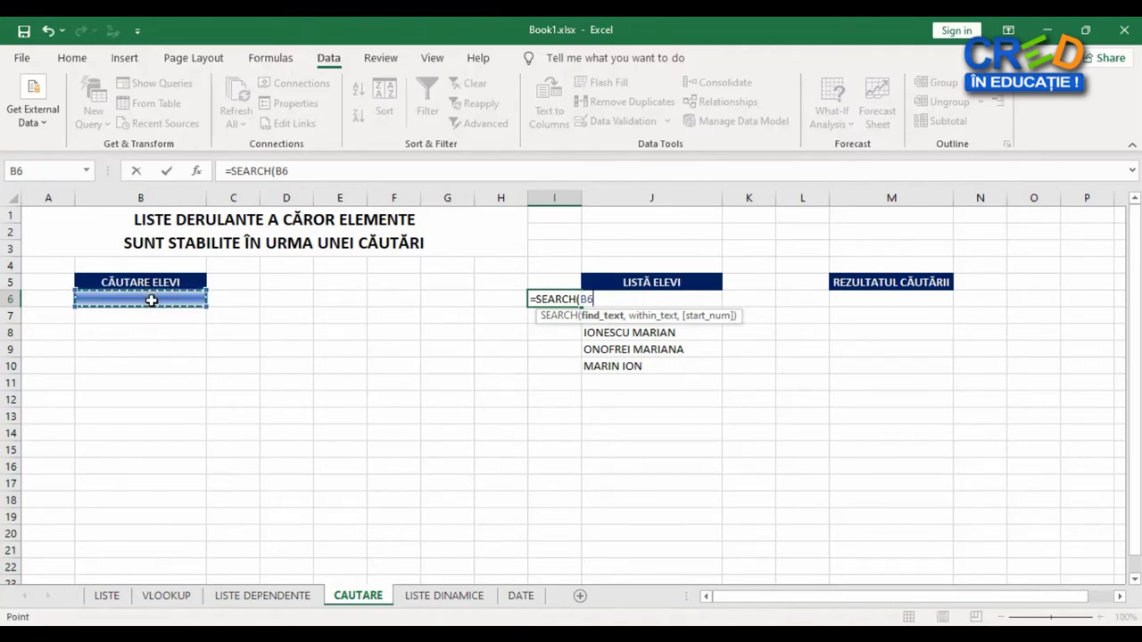
text(,)
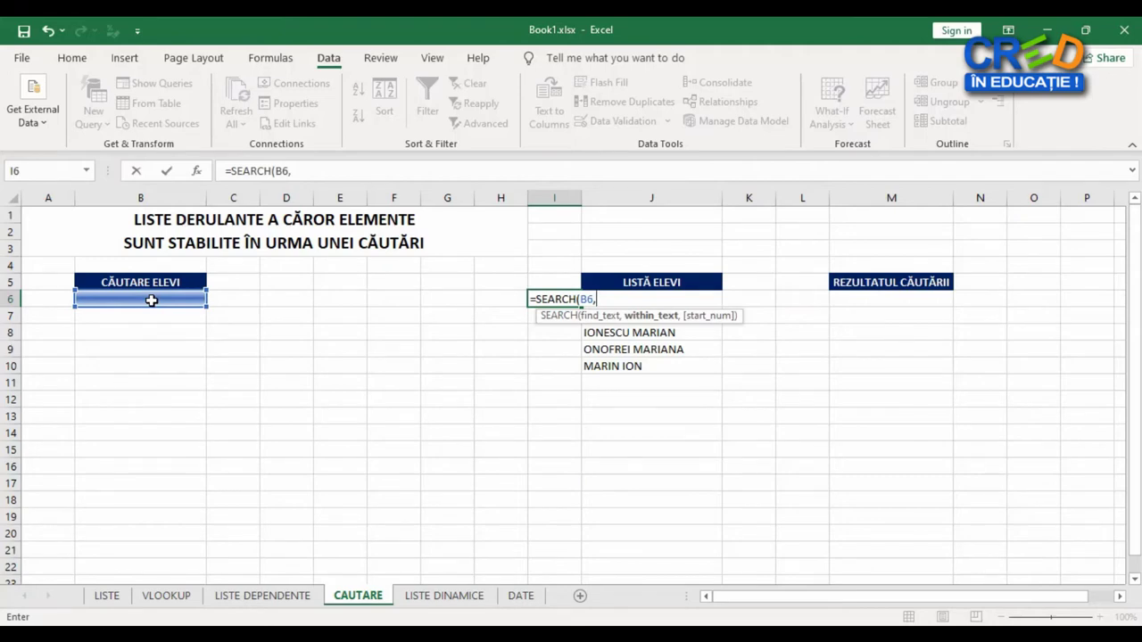
text(J6))
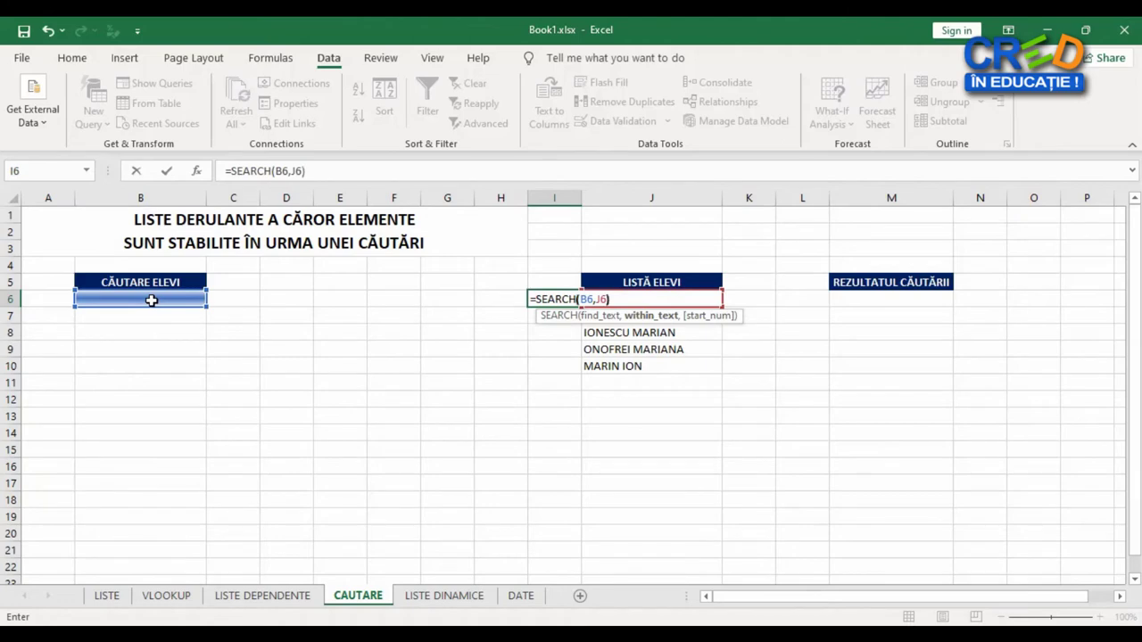
key(Return)
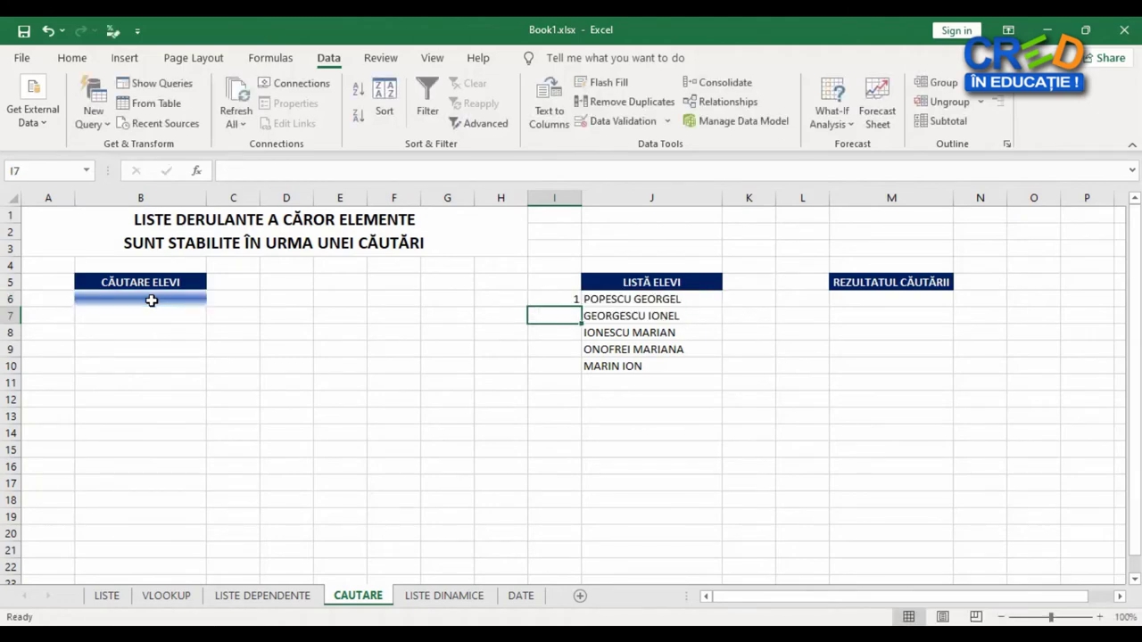
Step: Enter P in search cell B6 and compare I6's SEARCH result with the name in J6
click(174, 299)
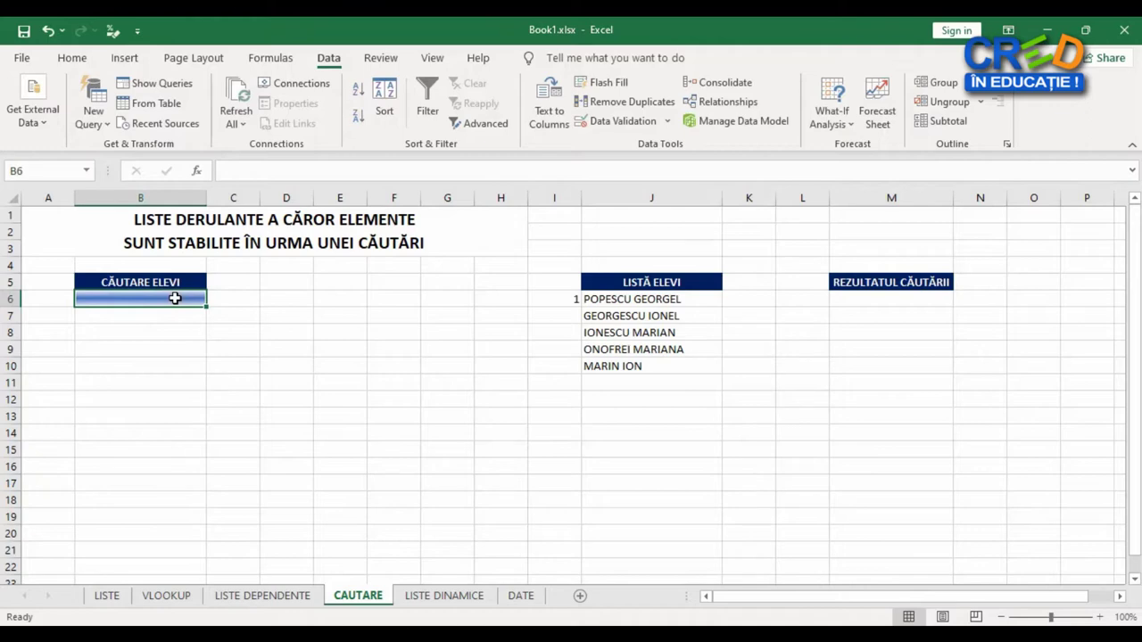
text(P)
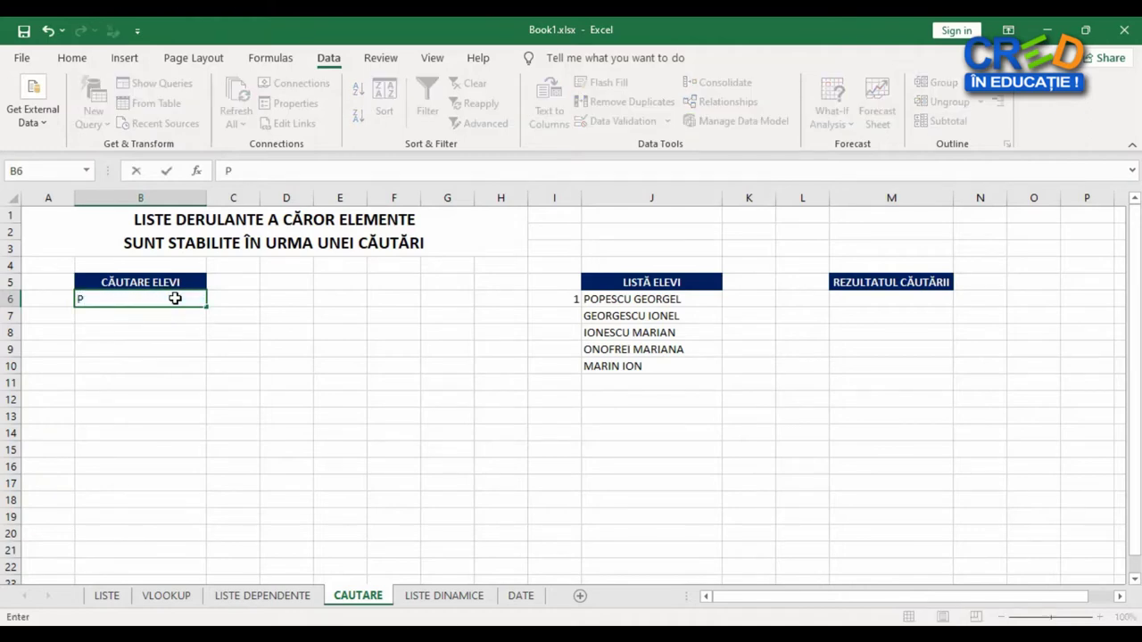
click(464, 318)
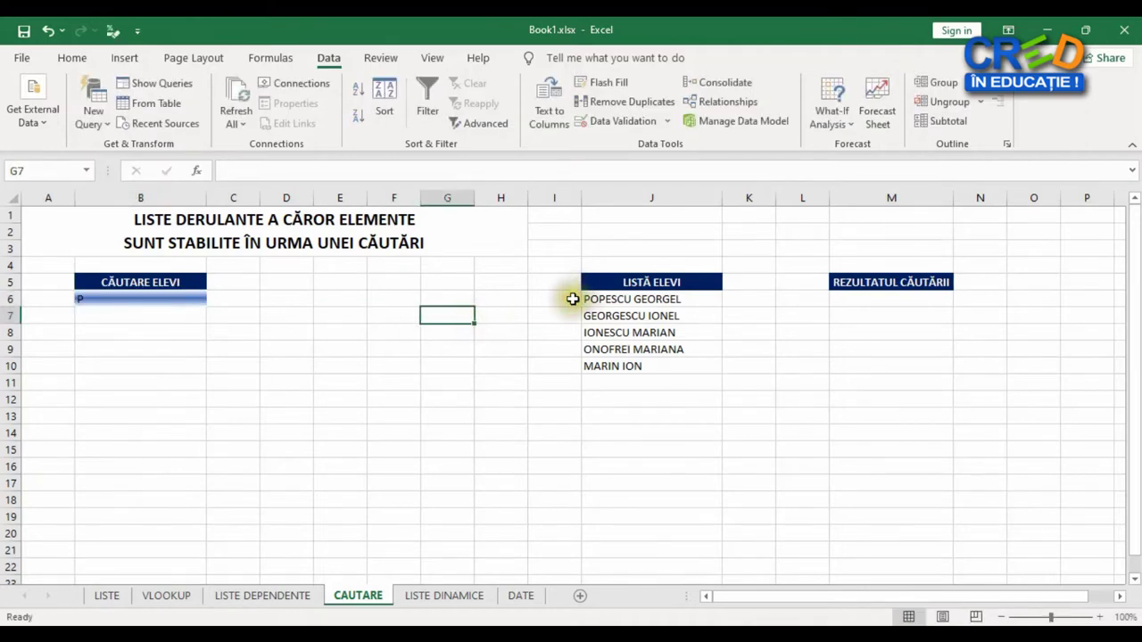
click(572, 299)
text(=SEARCH(B6,J6))
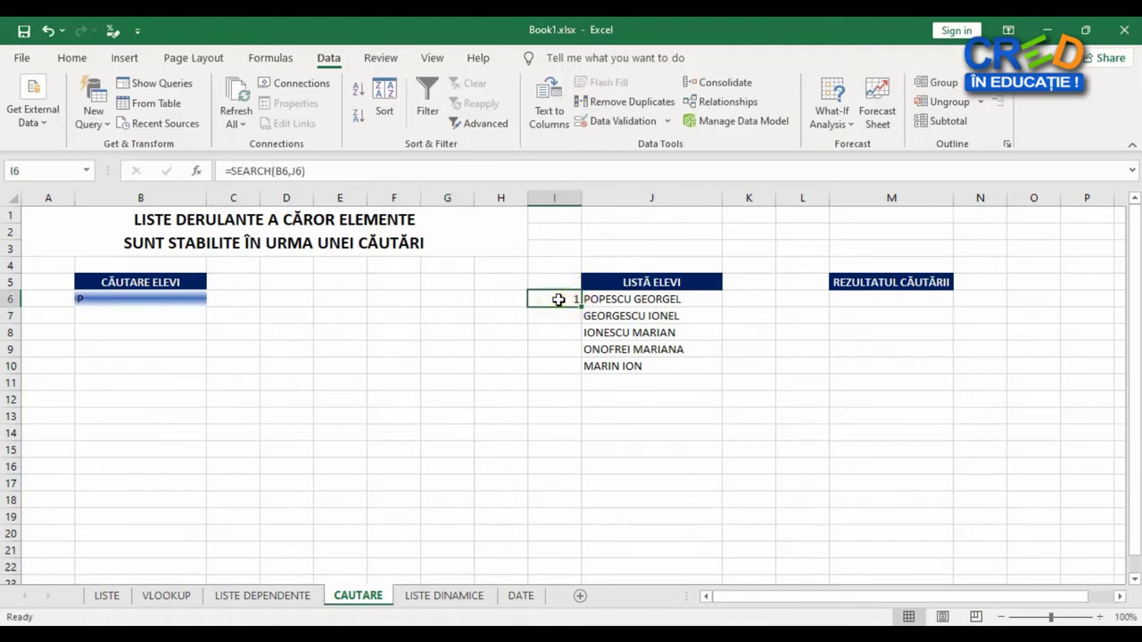
click(619, 301)
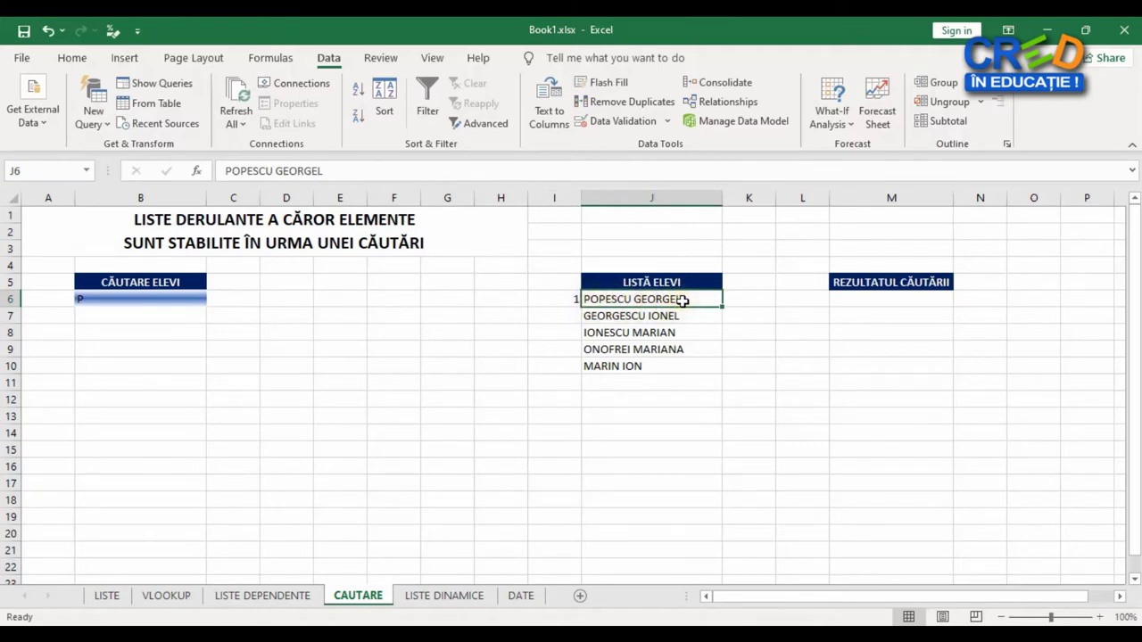
Step: Enter X in B6 so the SEARCH formula in I6 returns #VALUE!
click(105, 297)
click(122, 298)
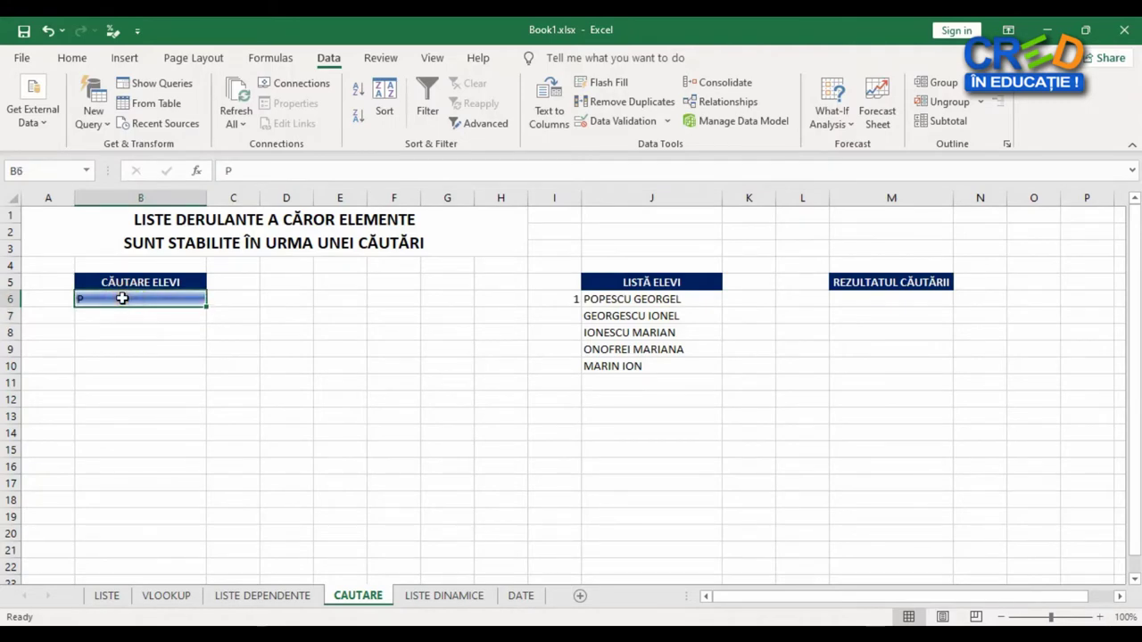
text(X)
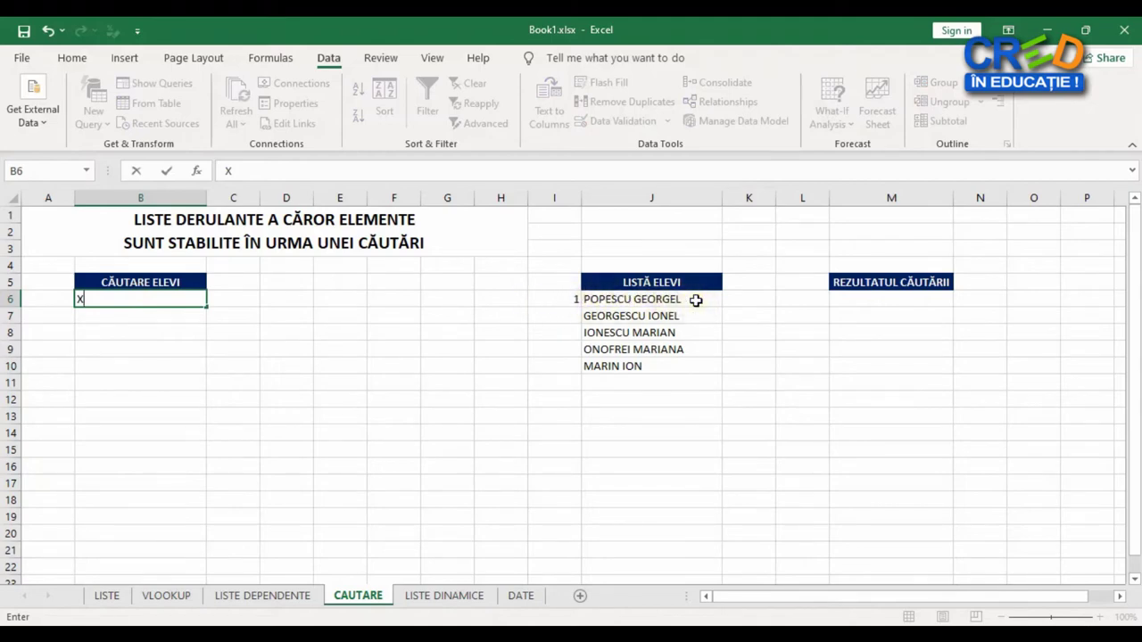
key(Return)
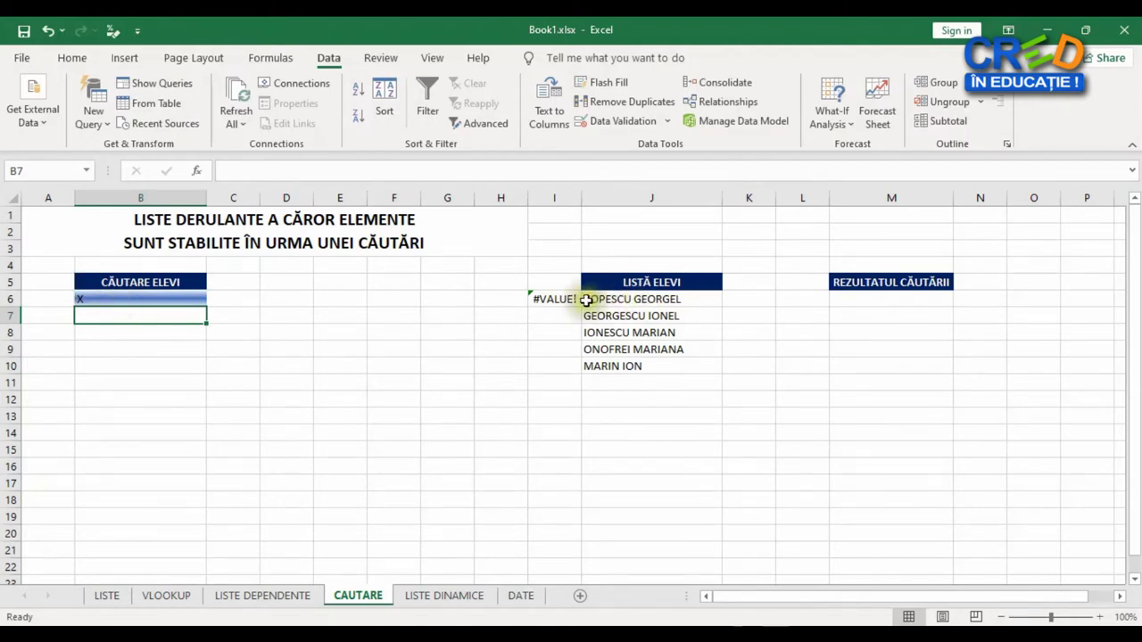
click(551, 300)
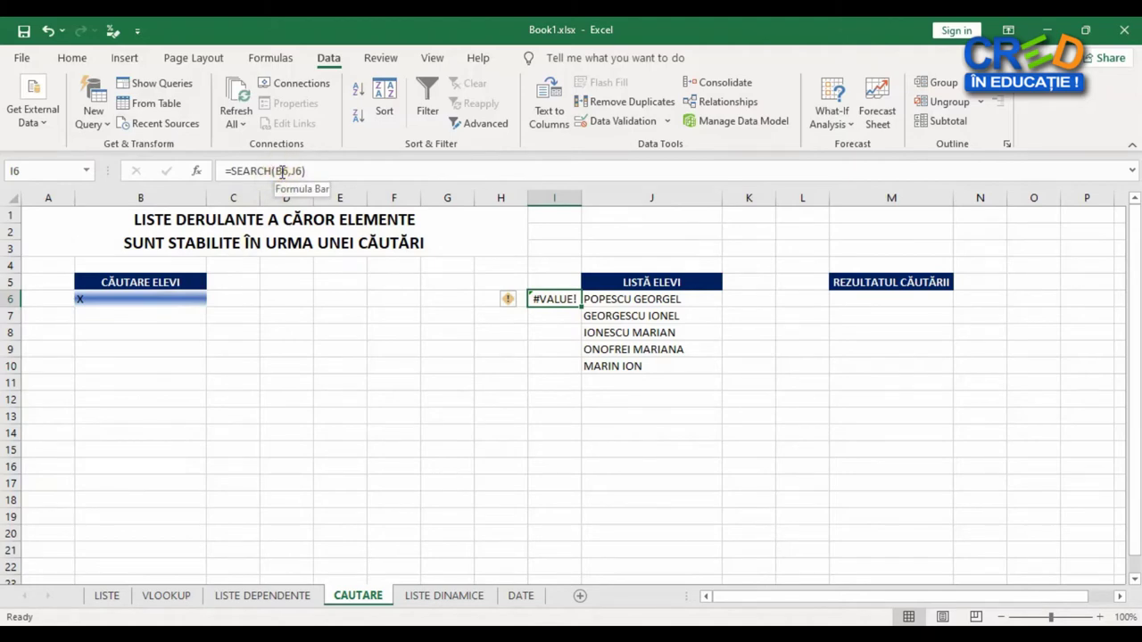
Step: Lock I6's formula to =SEARCH($B$6,J6) with F4 and fill it down to I10
click(284, 170)
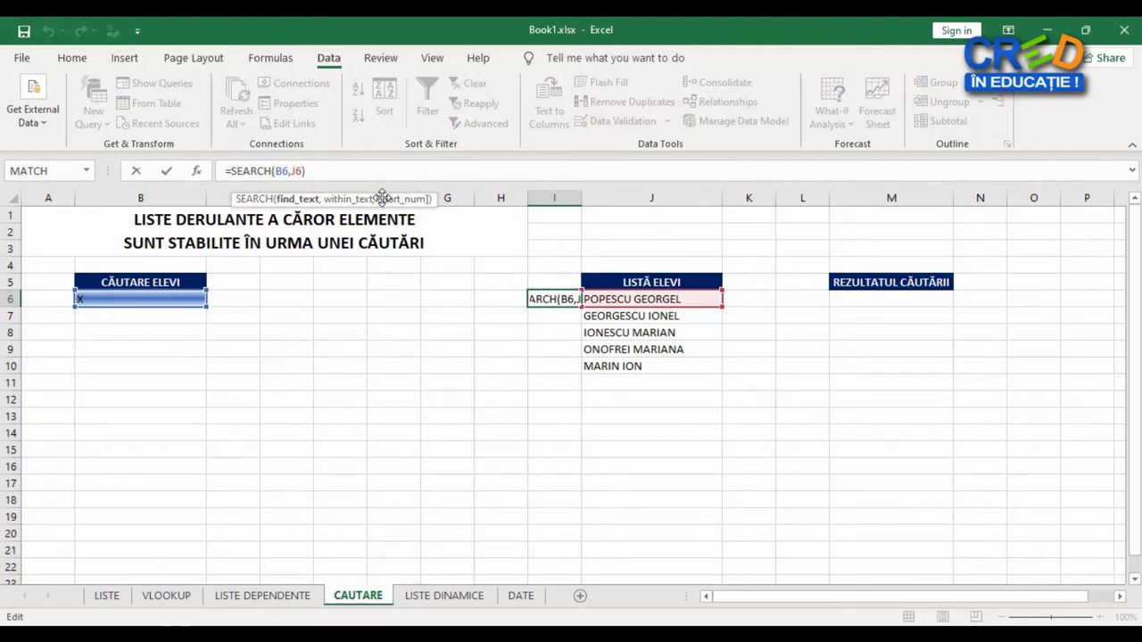
key(F4)
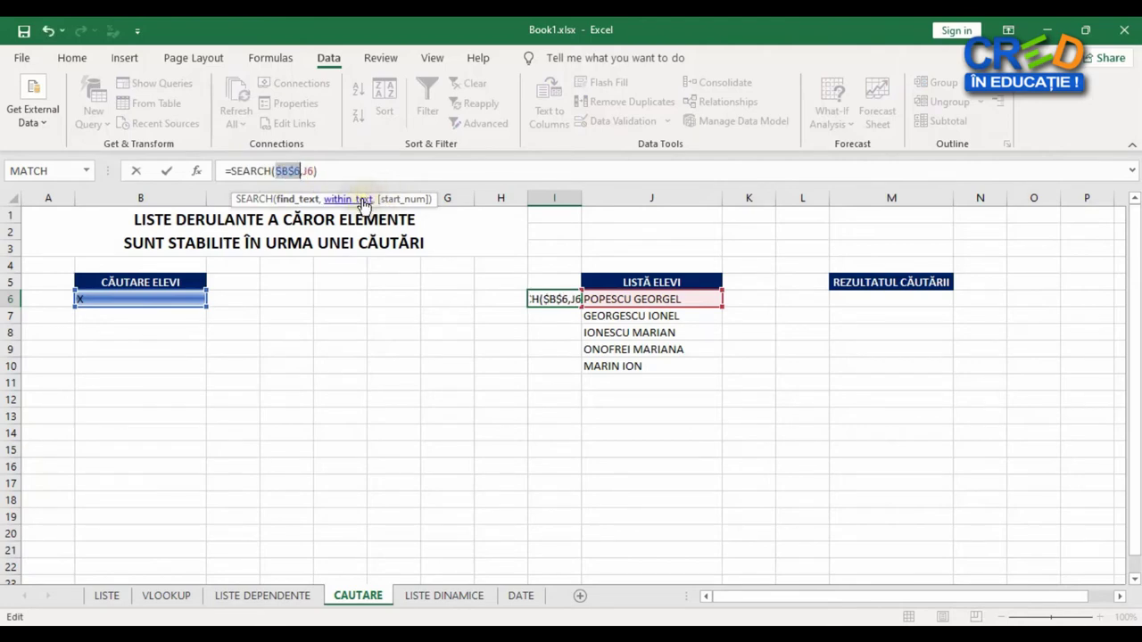
click(357, 205)
key(Return)
click(543, 301)
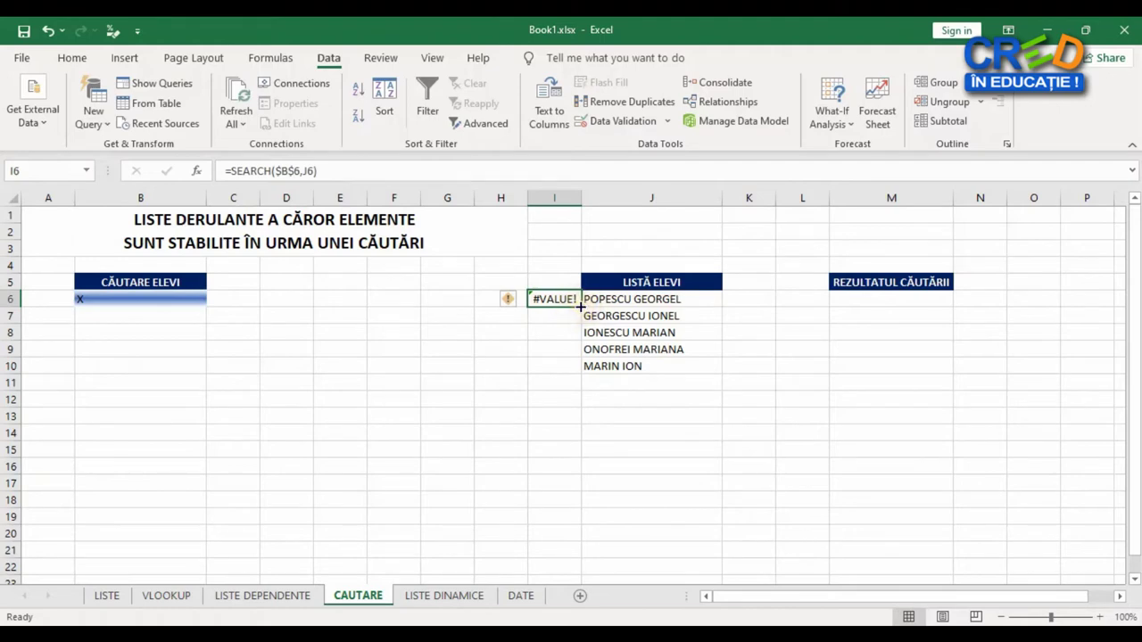
drag(581, 307, 583, 367)
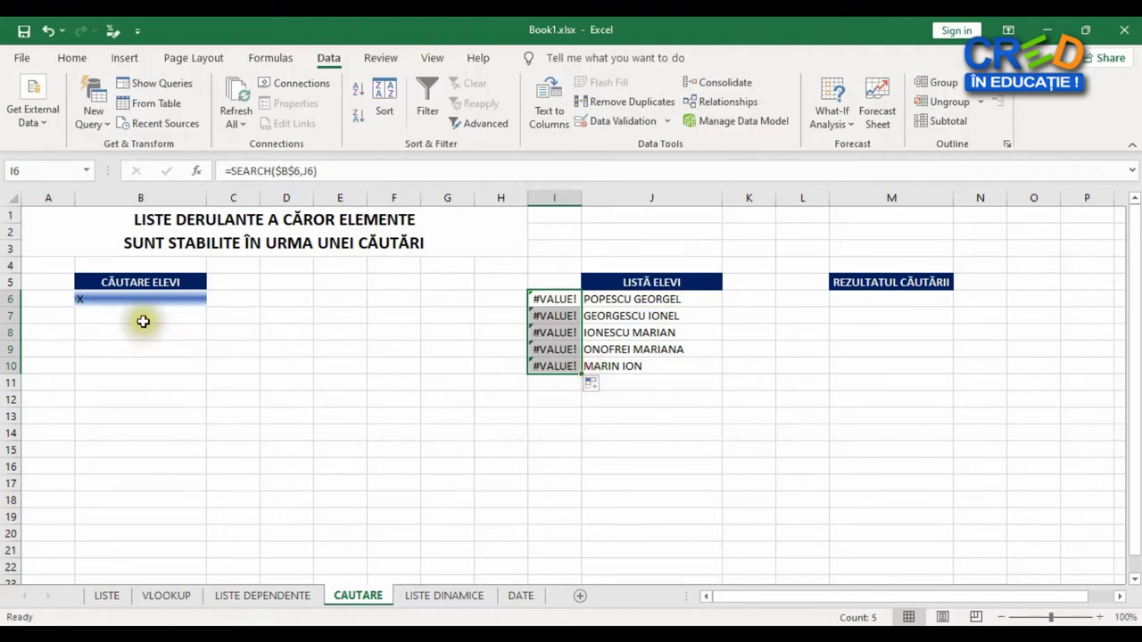
click(112, 301)
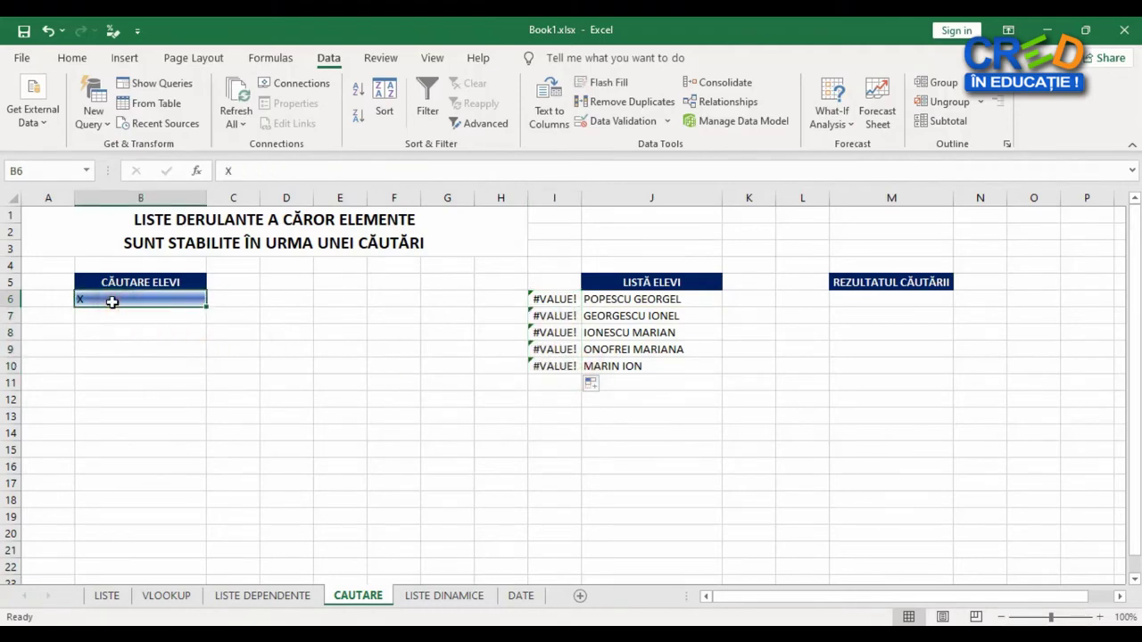
Step: Enter MAR in B6, giving #VALUE!, #VALUE!, 9, 9, 1 in the SEARCH column
text(MAR)
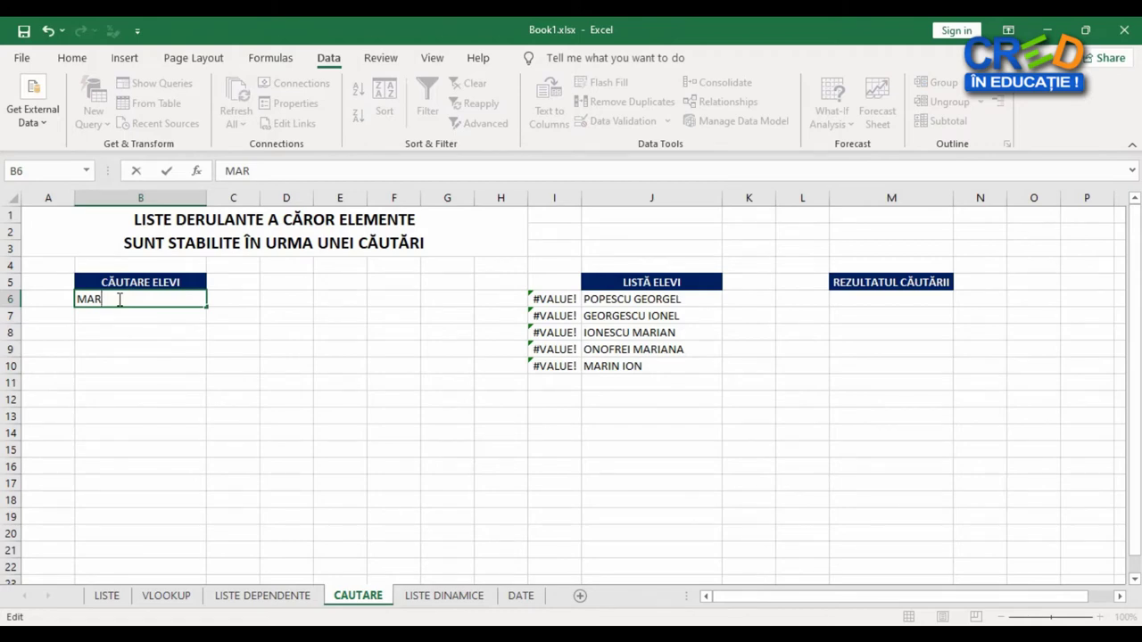
key(Return)
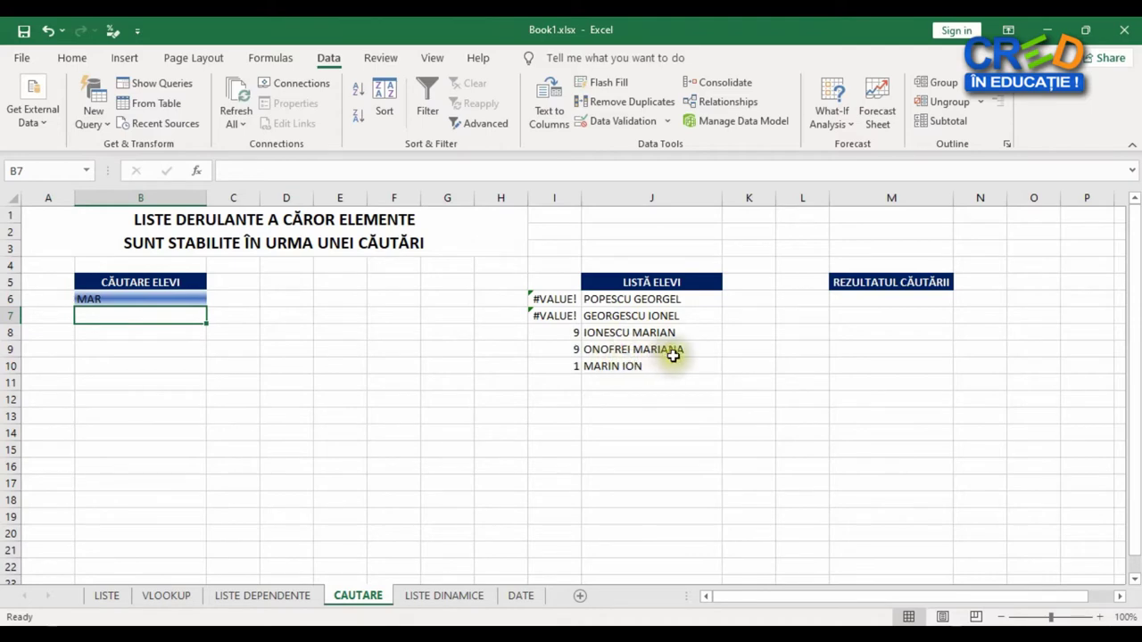
click(107, 299)
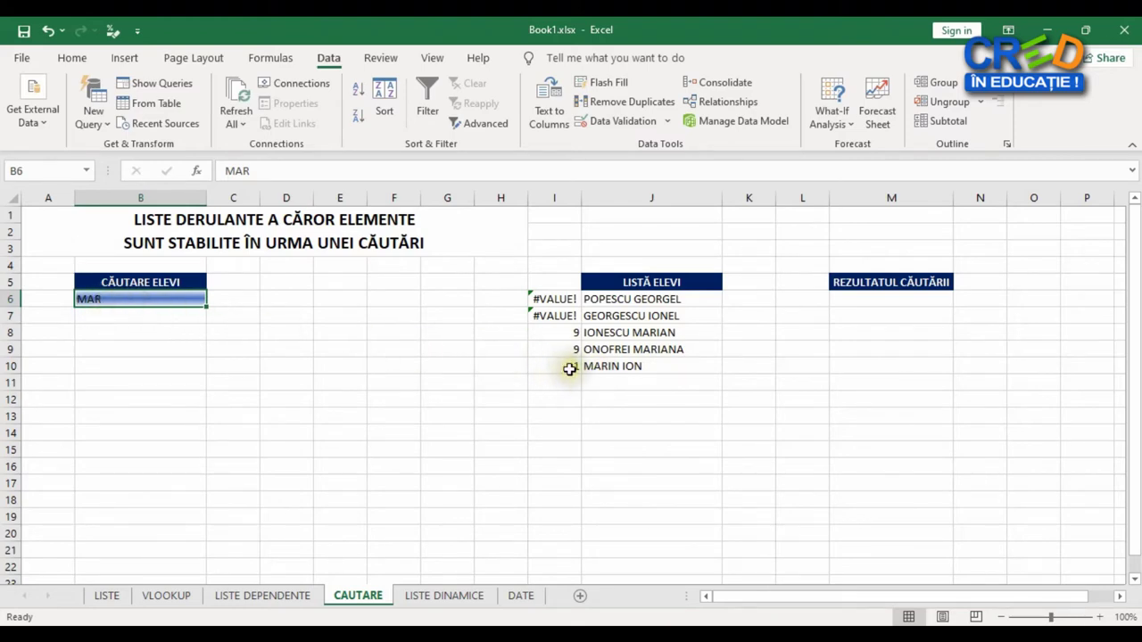
click(564, 299)
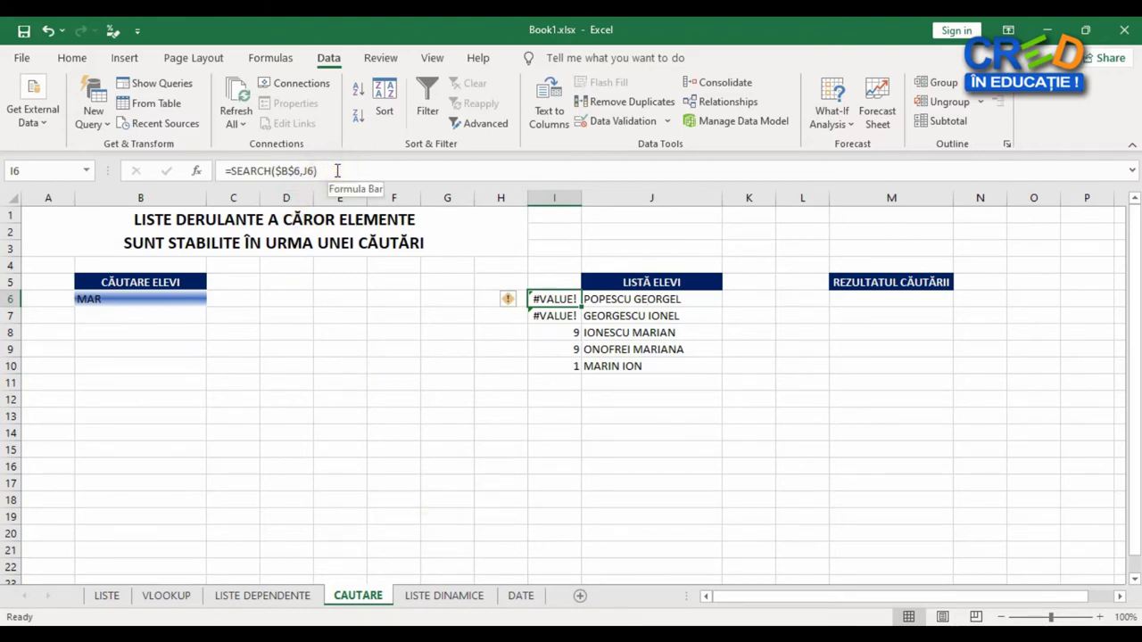
Step: Change I6 to =ISNUMBER(SEARCH($B$6,J6)) and fill to I10, showing FALSE, FALSE, TRUE, TRUE, TRUE
click(231, 170)
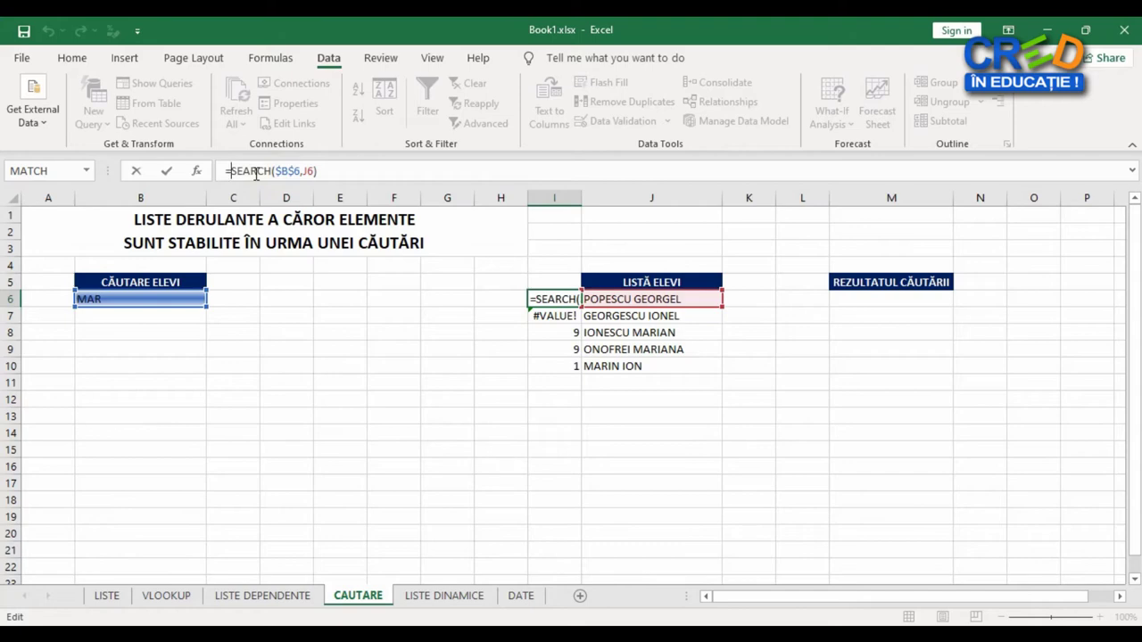
text(ISNUM)
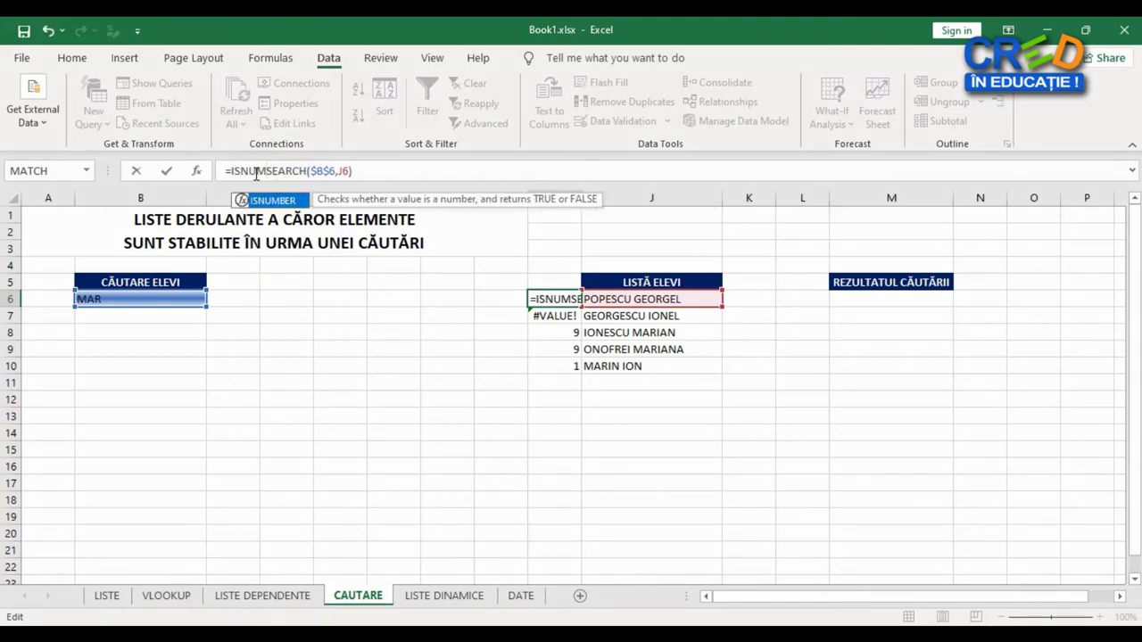
text(BER()
key(Right)
key(Right)
key(Right)
key(Right)
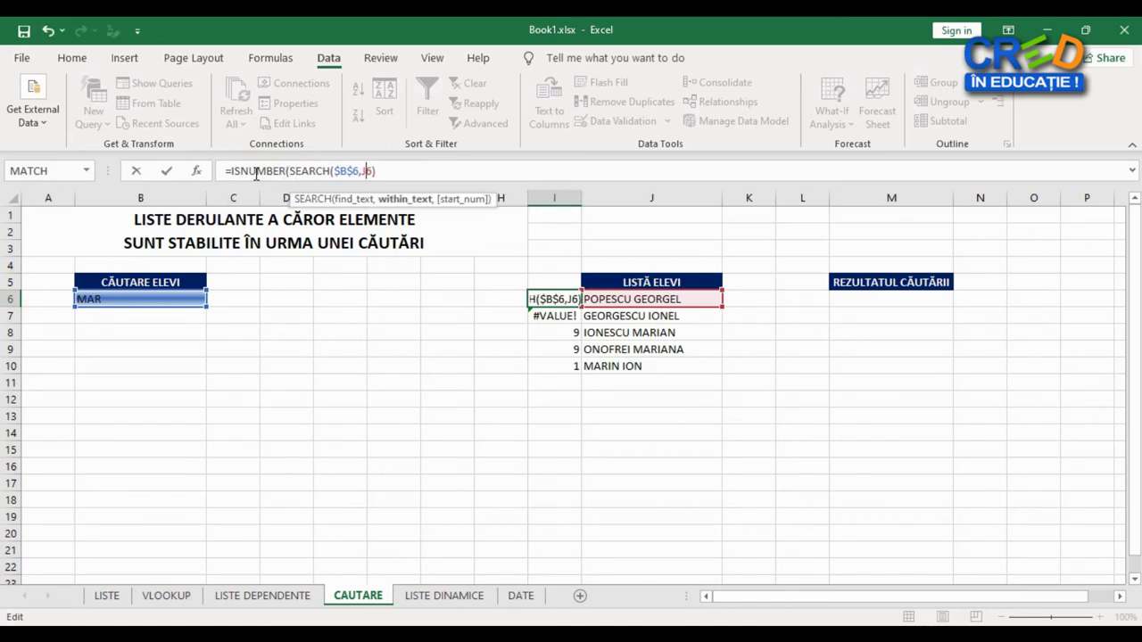
key(Right)
key(Right)
key(Right)
text())
key(Return)
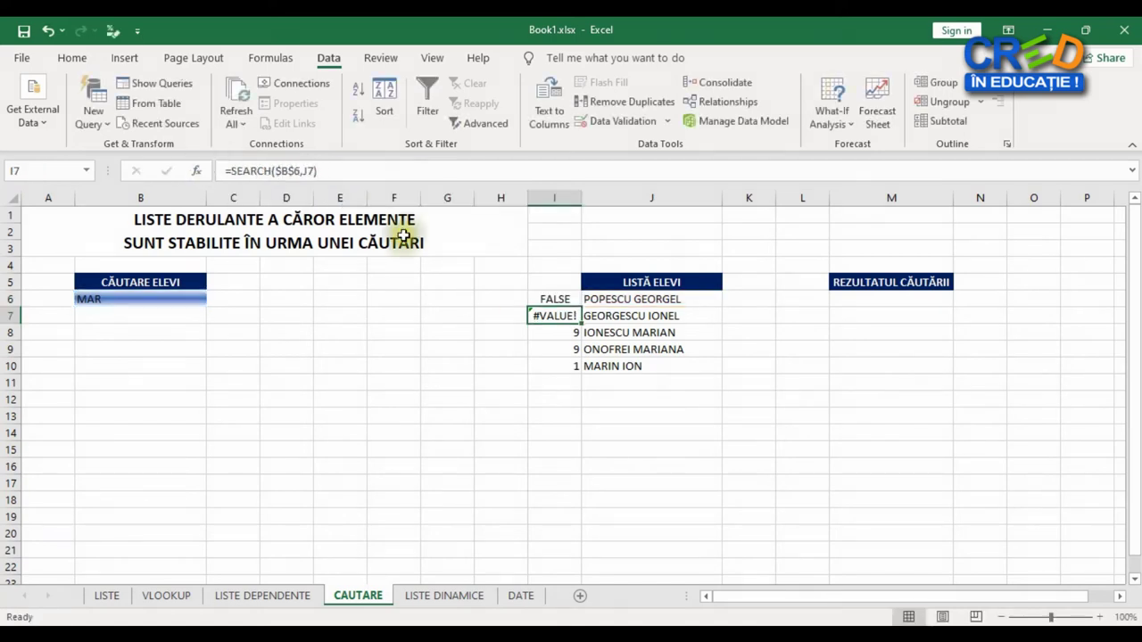
click(563, 297)
drag(580, 307, 578, 374)
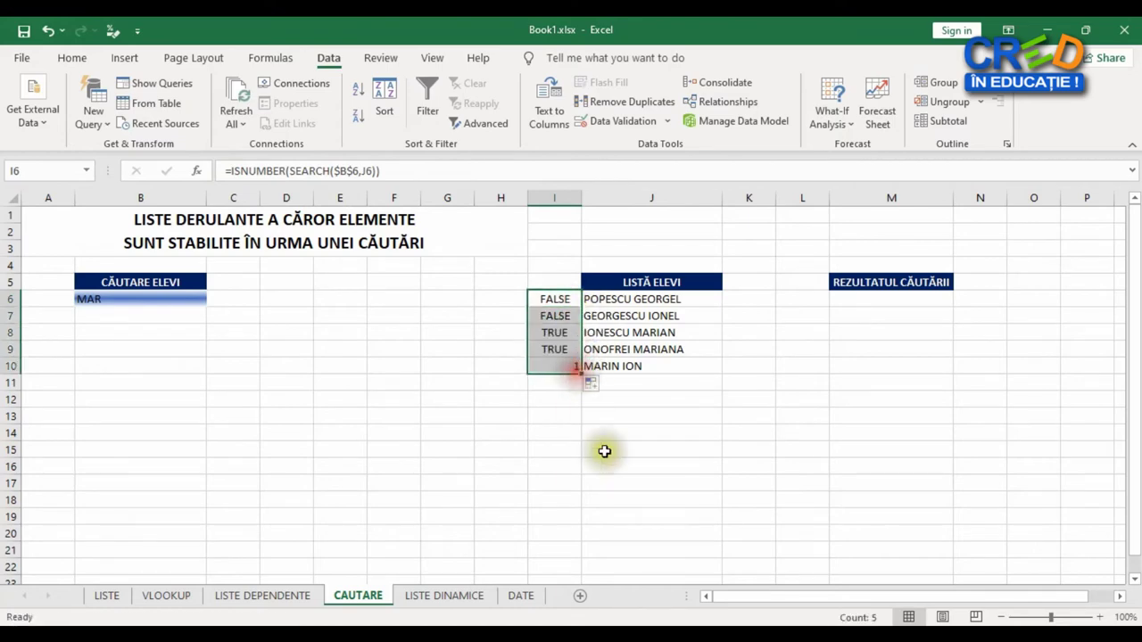
click(734, 449)
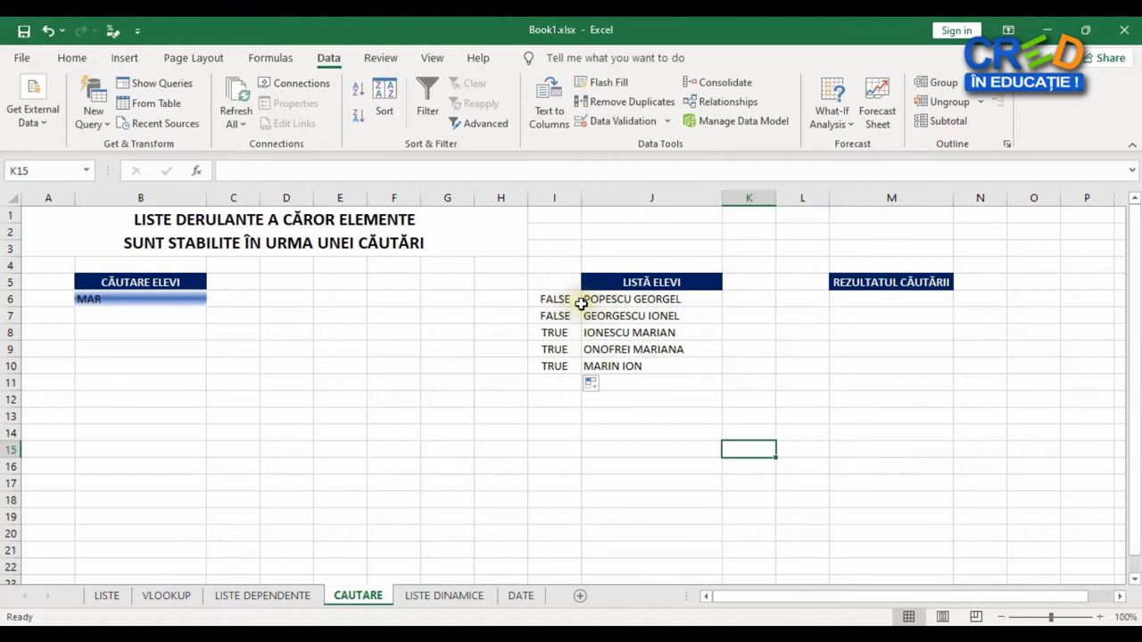
Step: Check the MAR term in B6, then put I6's ISNUMBER formula into edit mode
click(114, 300)
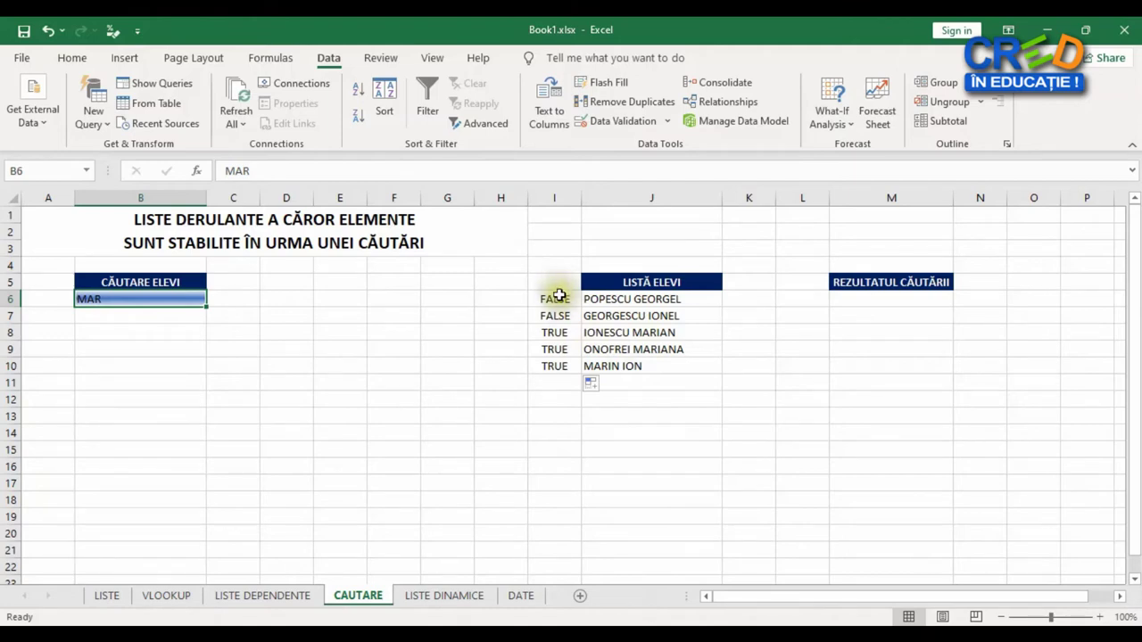
click(557, 297)
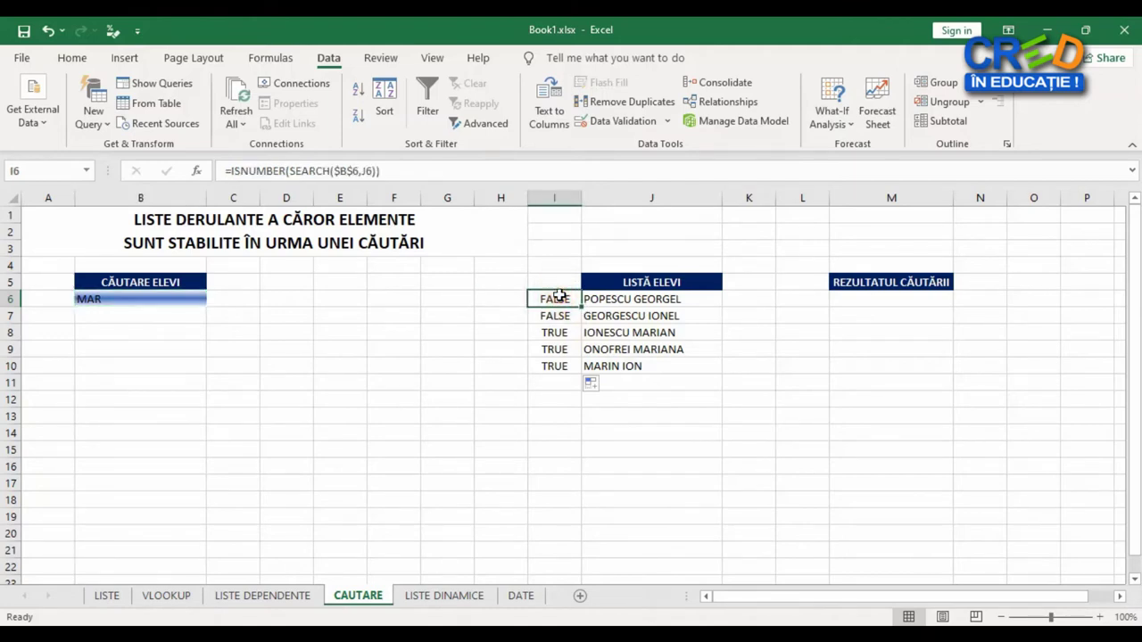
click(231, 171)
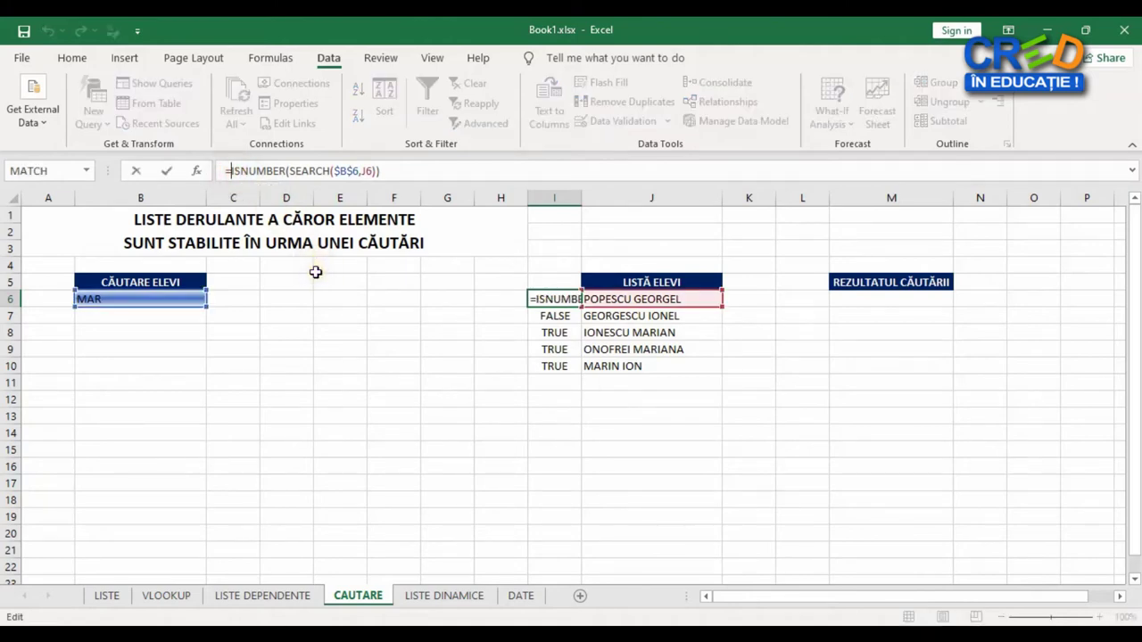
Step: Extend I6 to =IF(ISNUMBER(SEARCH($B$6,J6)),MAX($I$5:I5)+1,0), which returns 0
text(IF)
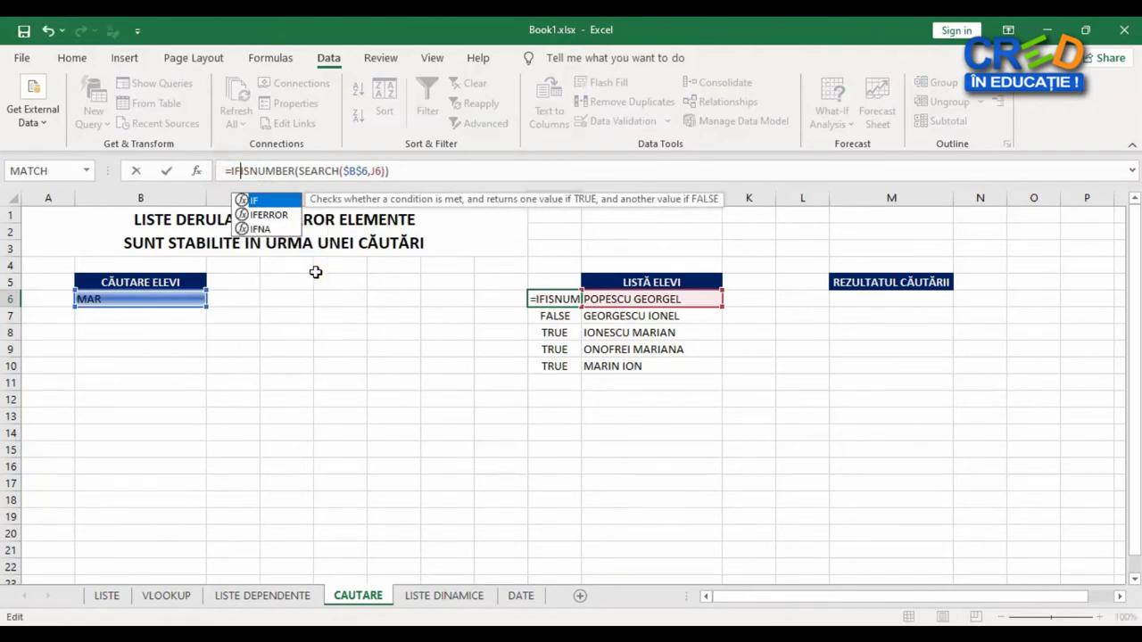
text(()
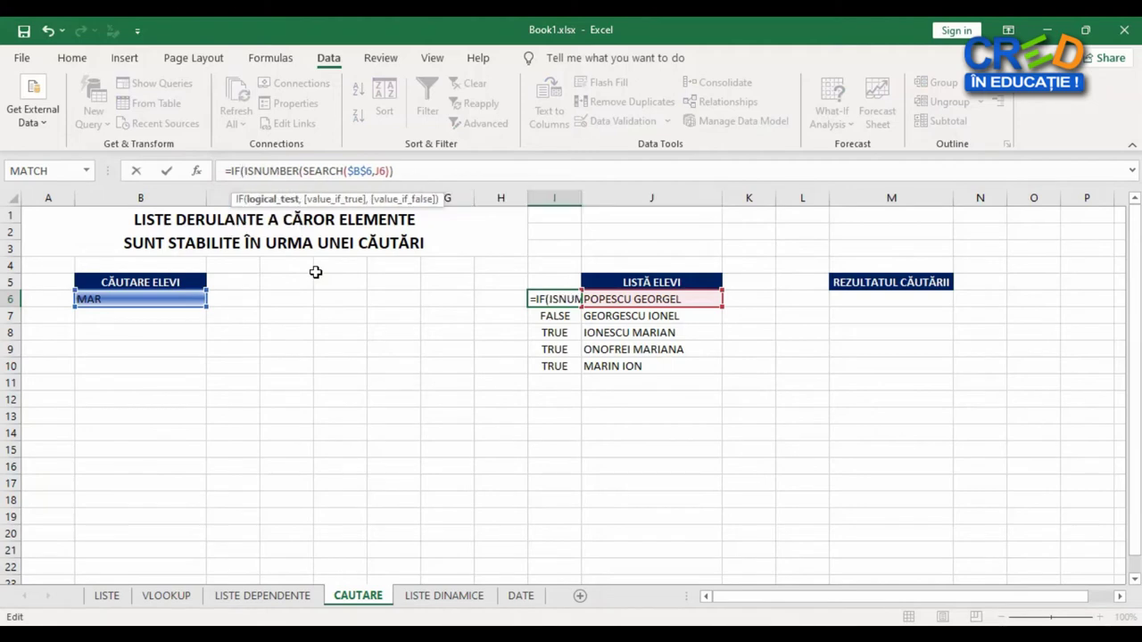
click(408, 171)
text(,)
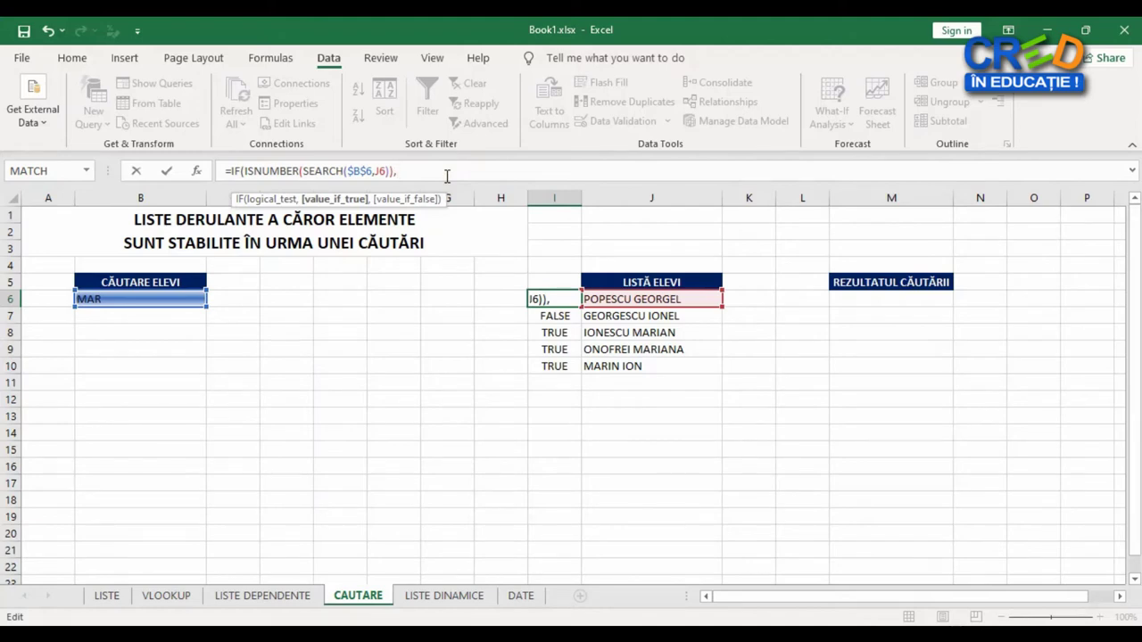
text(MAX)
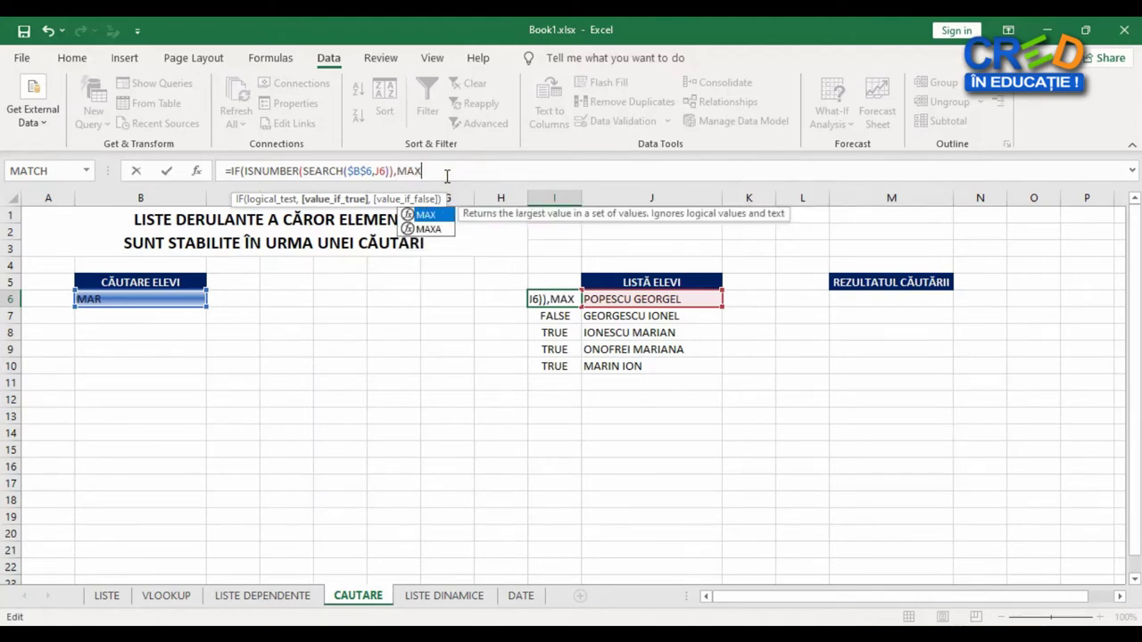
text(()
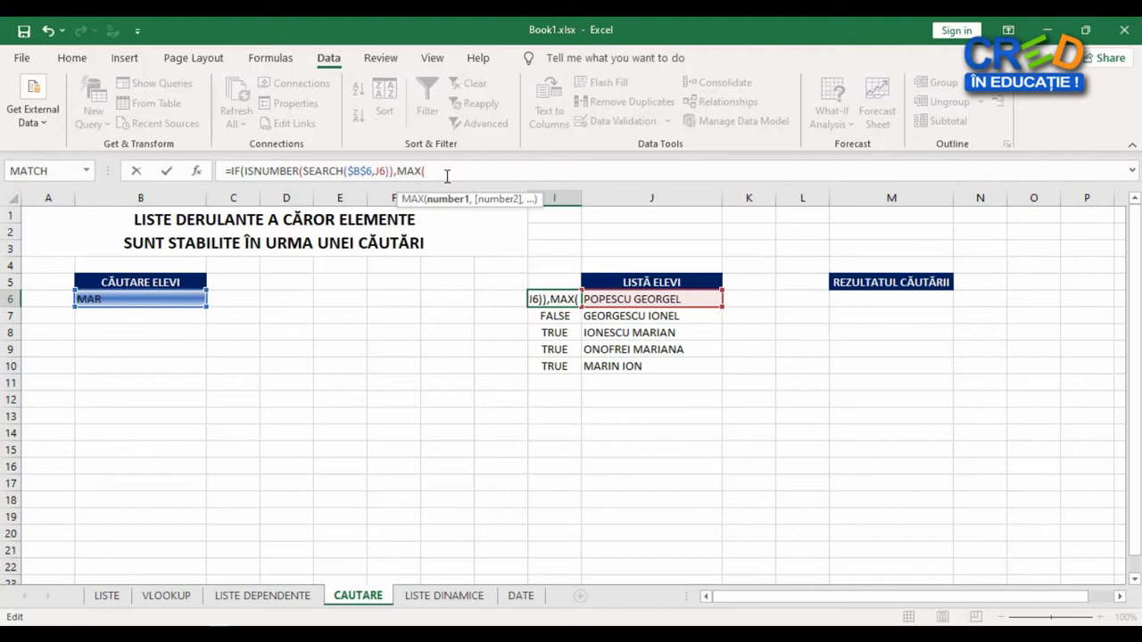
text($I)
text($)
text(5:)
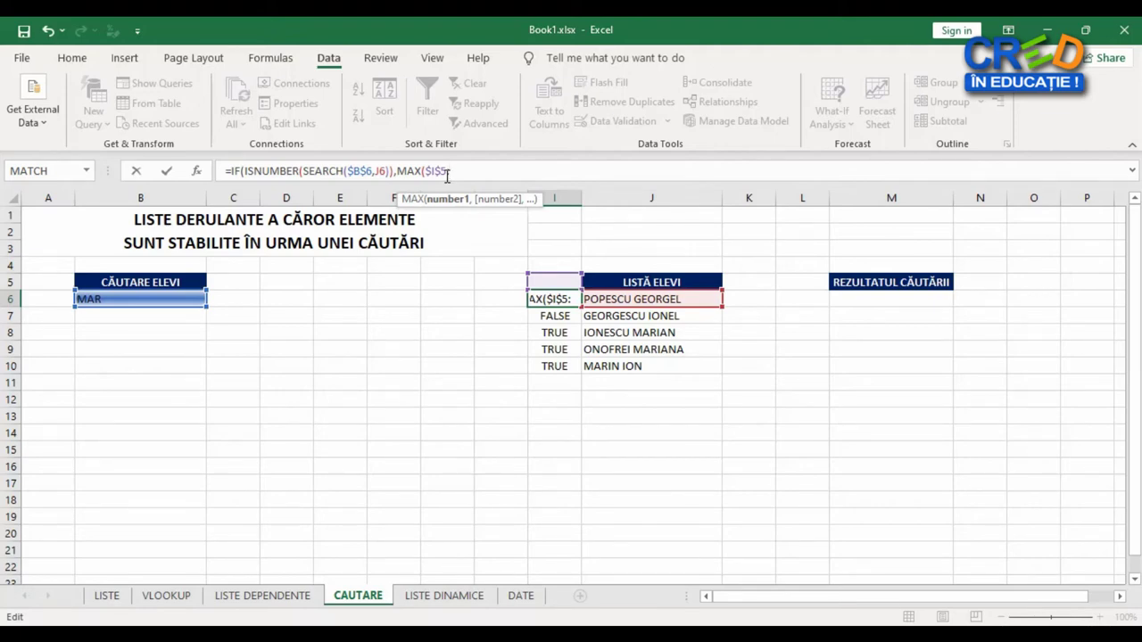
text(:I5)
text())
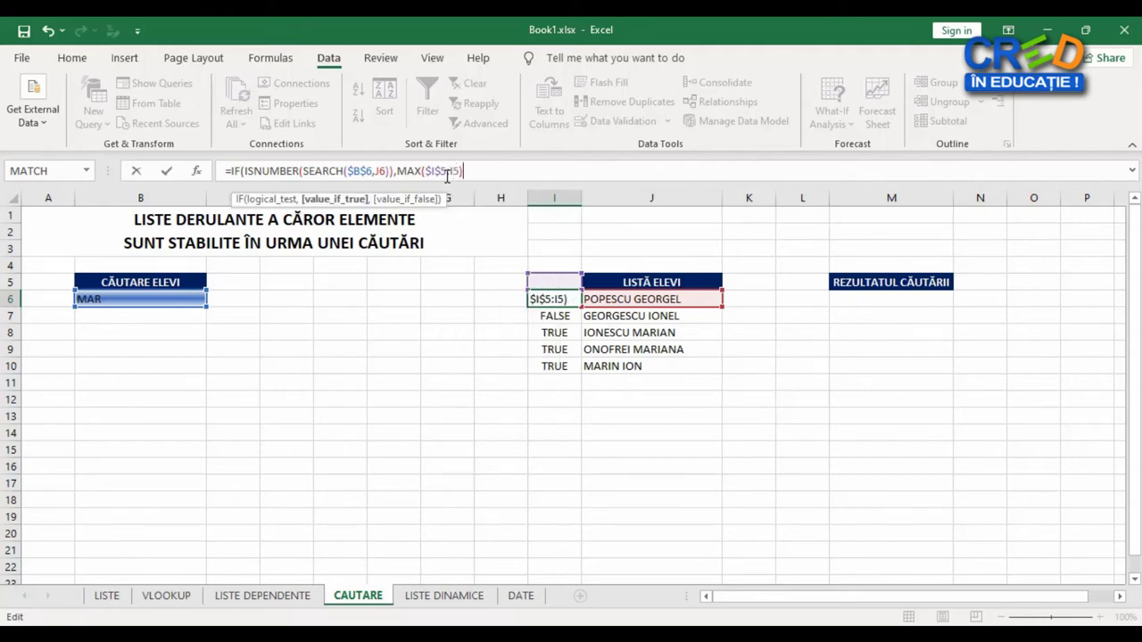
text(+)
text(1)
text(,)
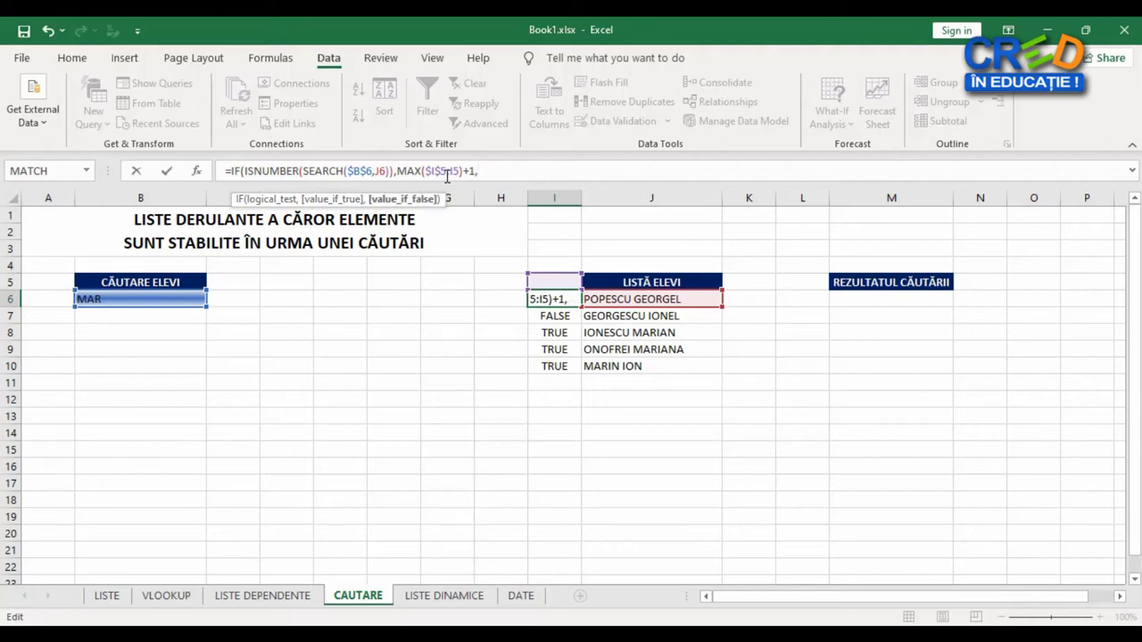
text(0))
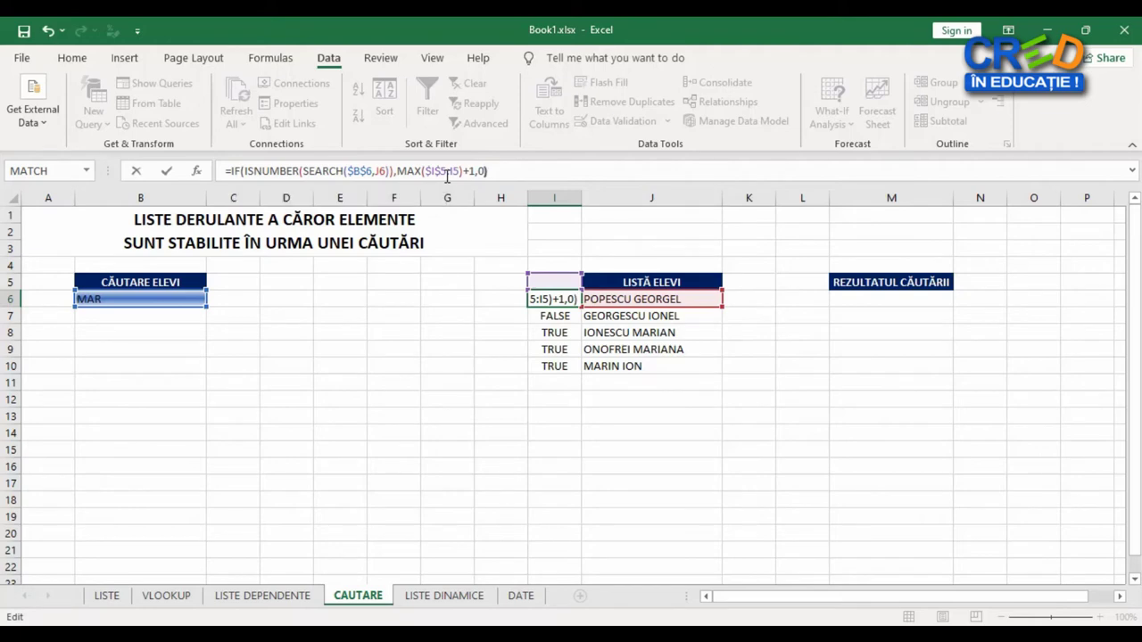
key(Return)
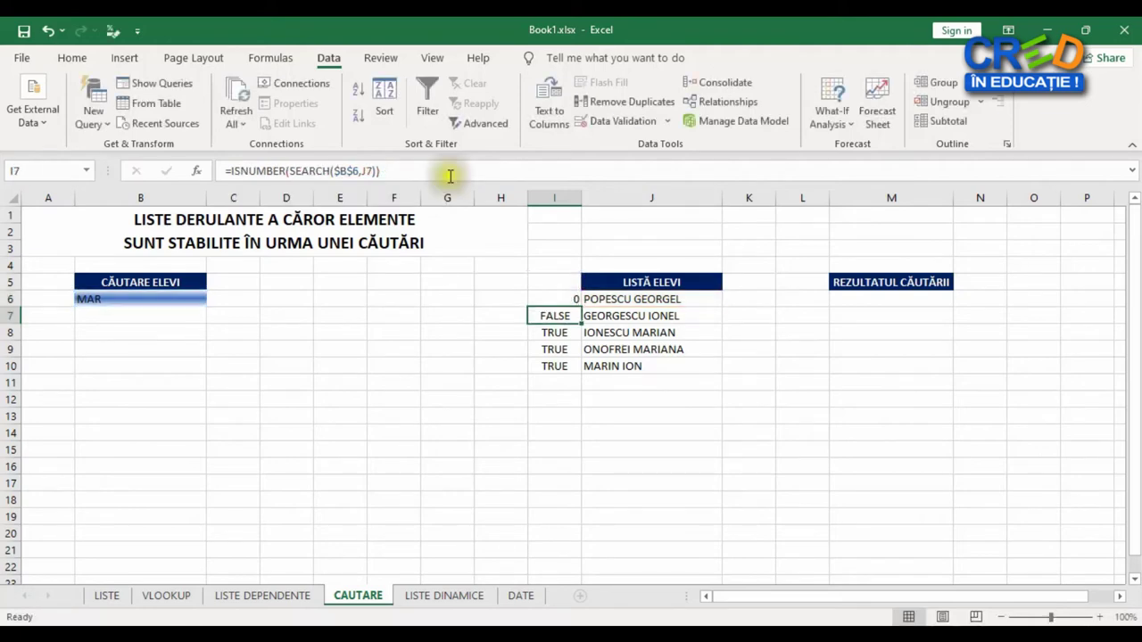
Step: Fill the IF formula from I6 to I10, numbering the MAR matches 0, 0, 1, 2, 3
click(558, 298)
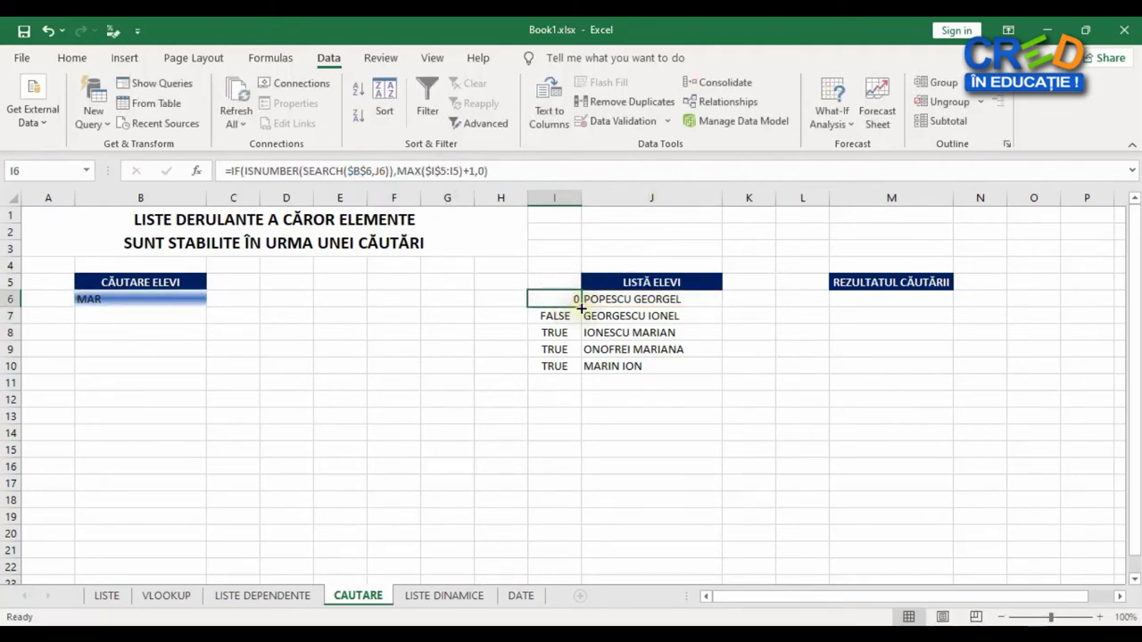
drag(581, 306, 598, 372)
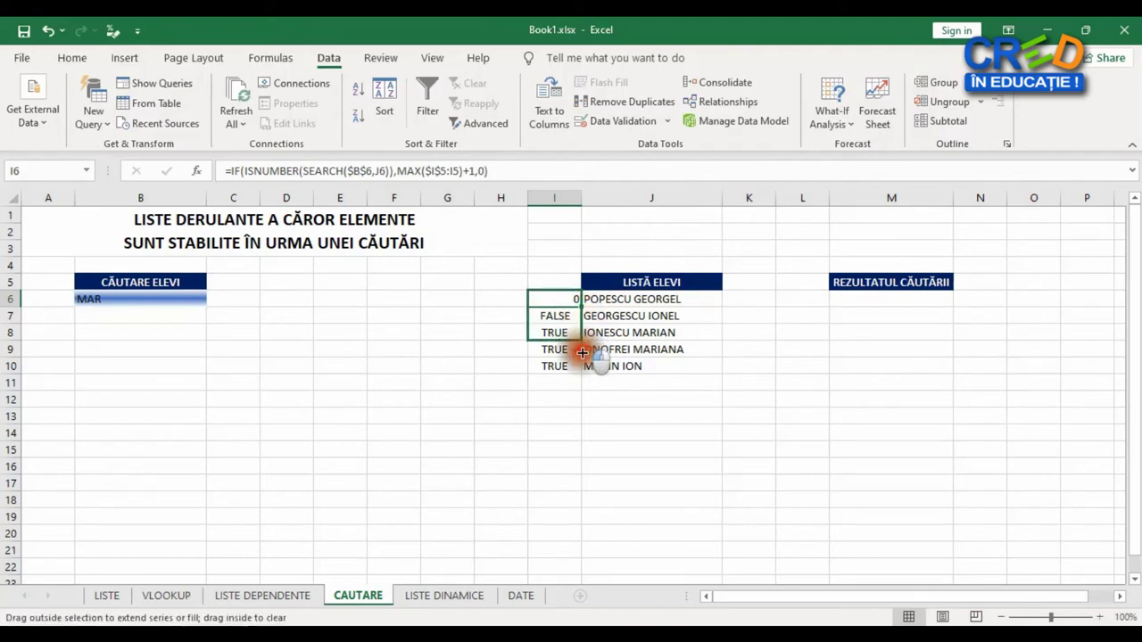
click(671, 384)
click(564, 335)
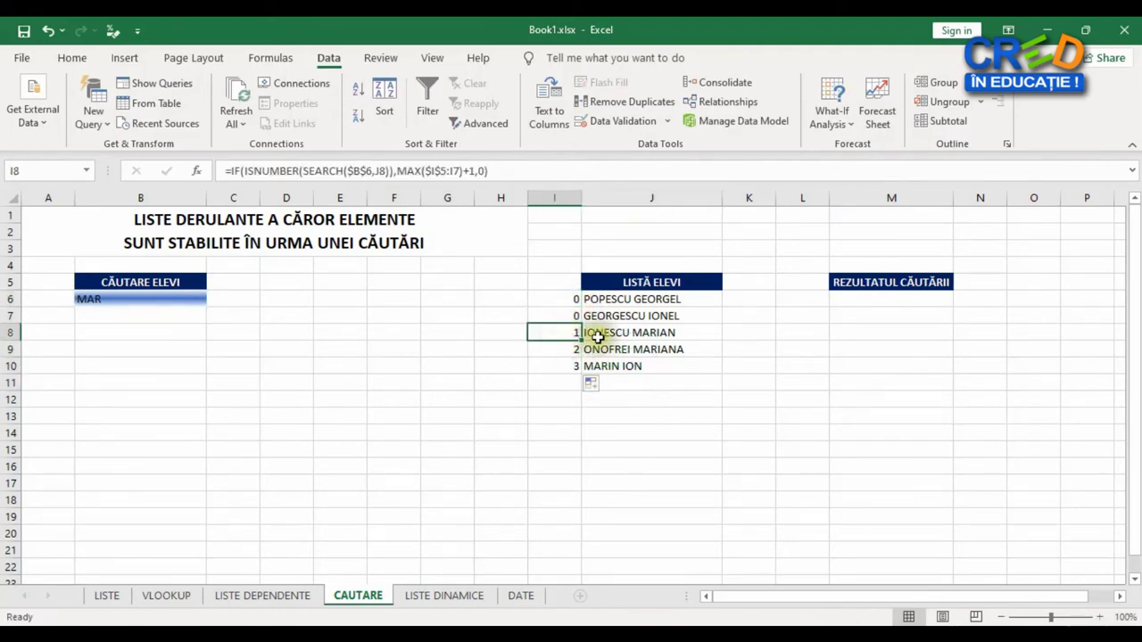
key(Down)
key(Down)
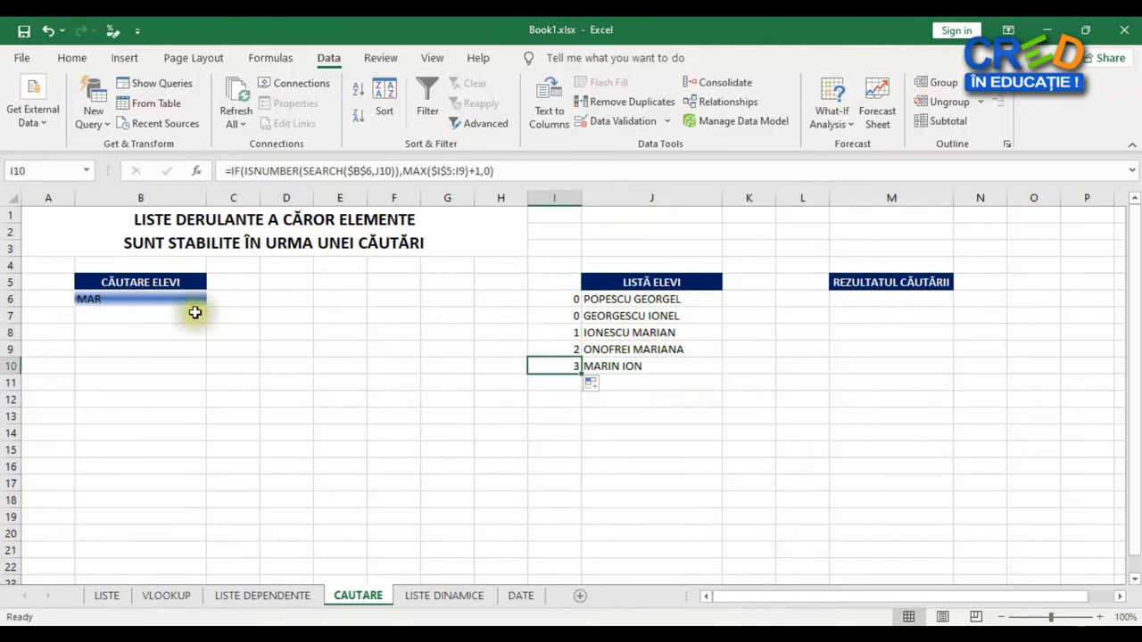
Step: Review the copied numbering formulas in I8 to I10 against the MAR search term
click(148, 299)
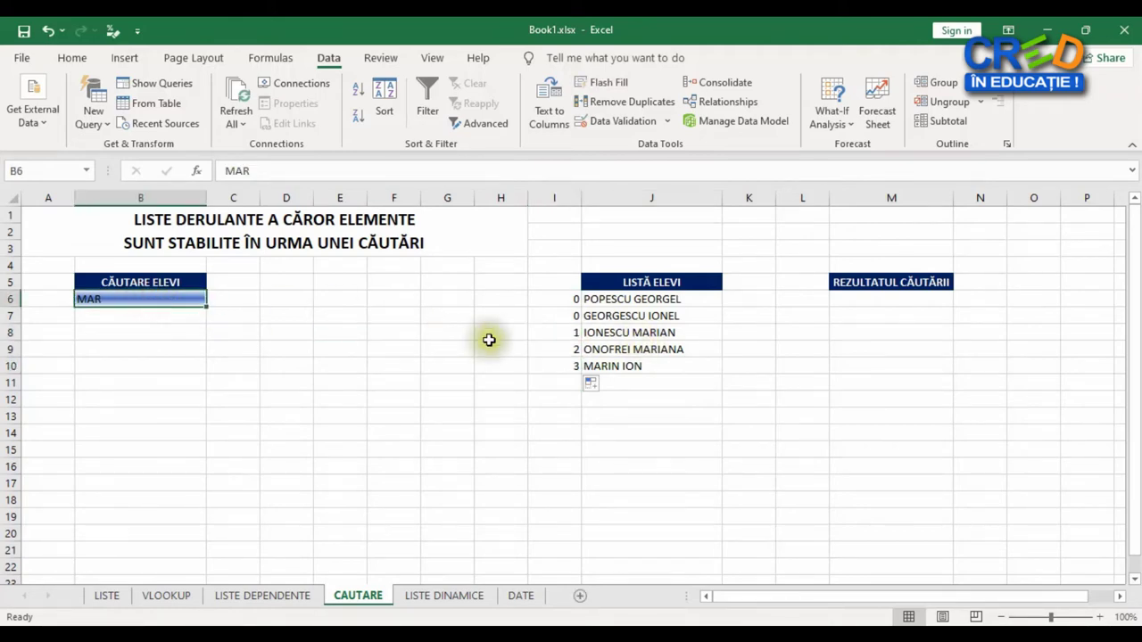
click(559, 333)
click(560, 349)
click(562, 361)
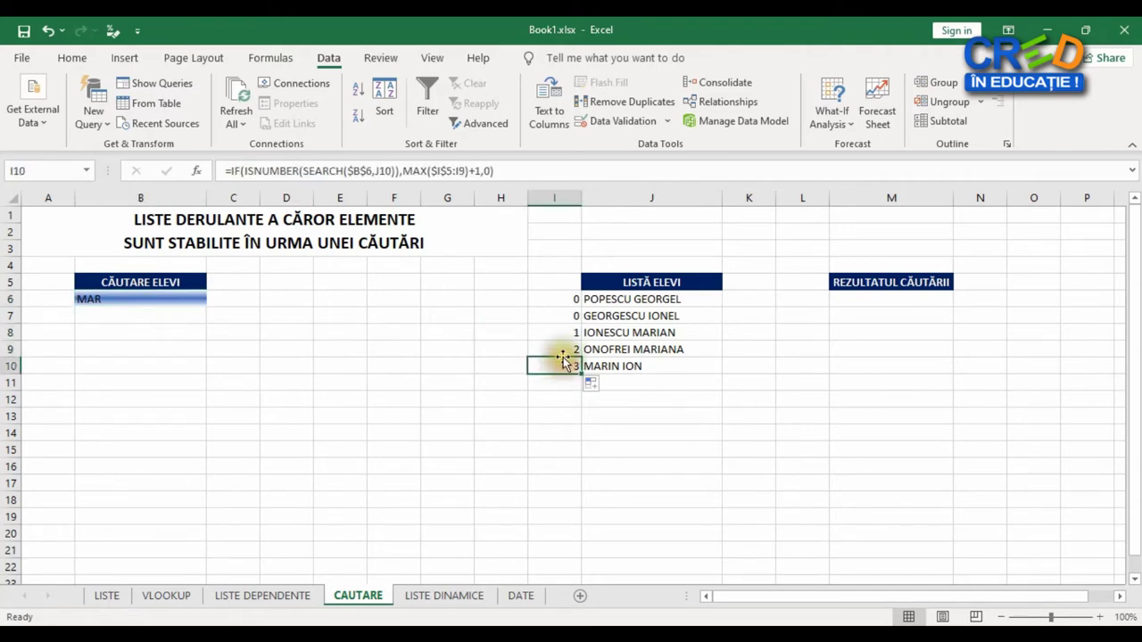
click(561, 349)
click(561, 333)
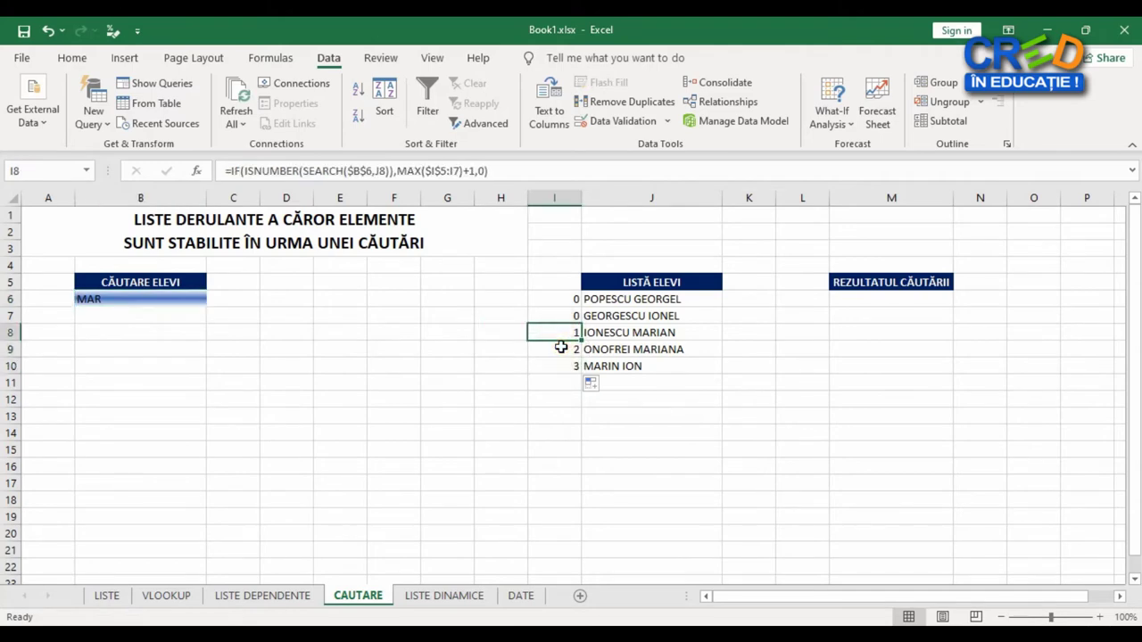
click(558, 350)
click(558, 361)
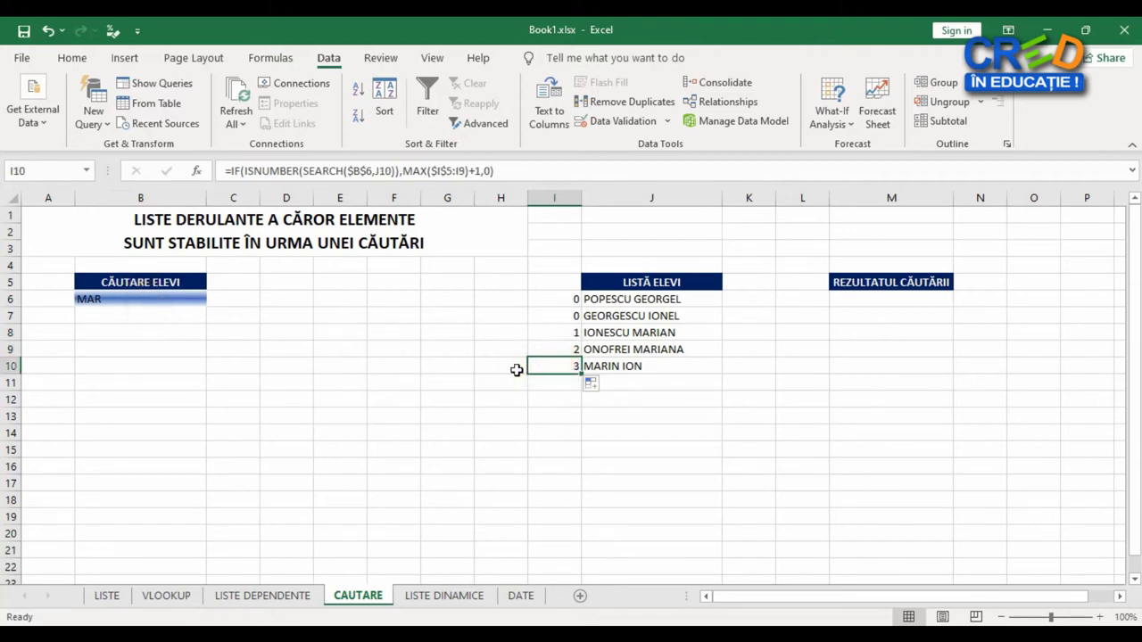
key(Right)
key(Right)
key(Right)
key(Down)
key(Down)
key(Down)
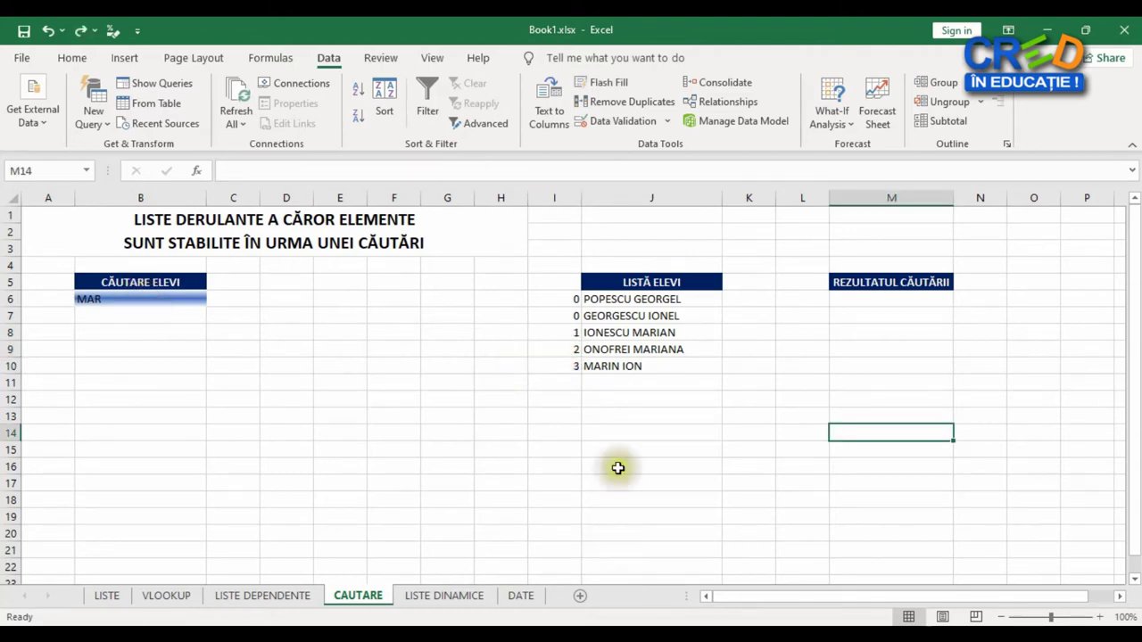
Step: Highlight the matching students J8:J10 and the M6:M10 search results area
drag(625, 332, 623, 361)
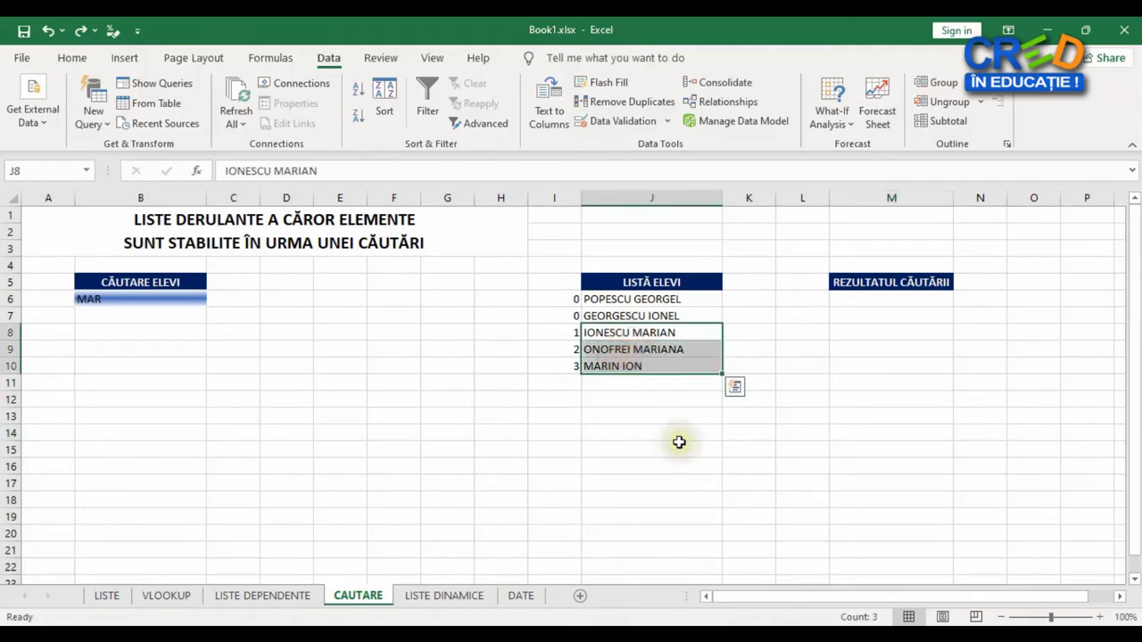
drag(880, 299, 885, 358)
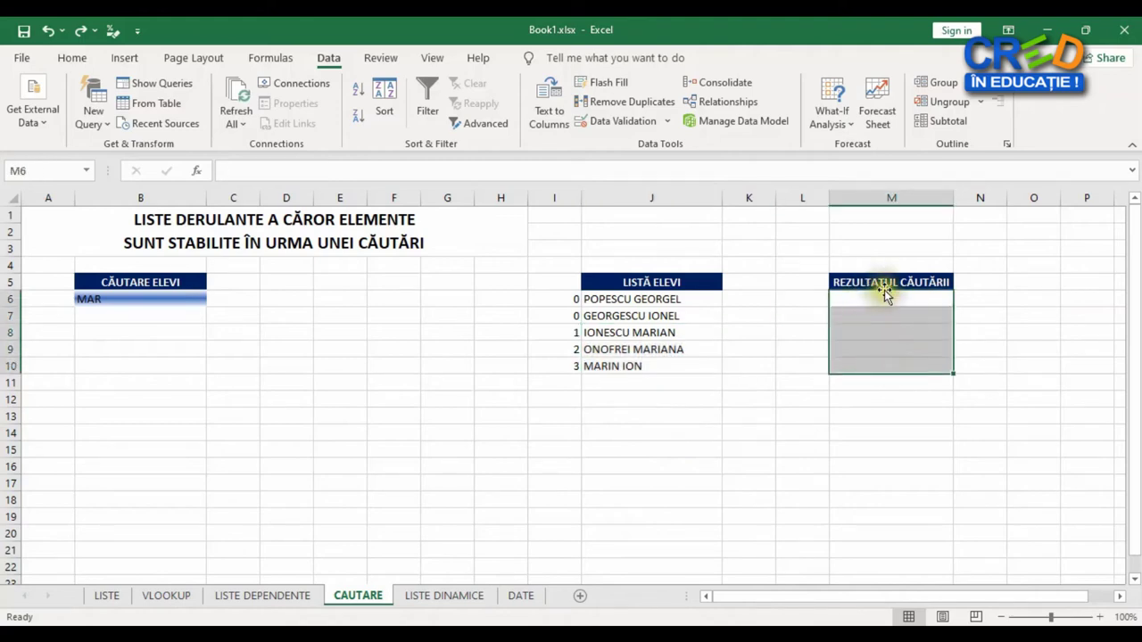
click(779, 370)
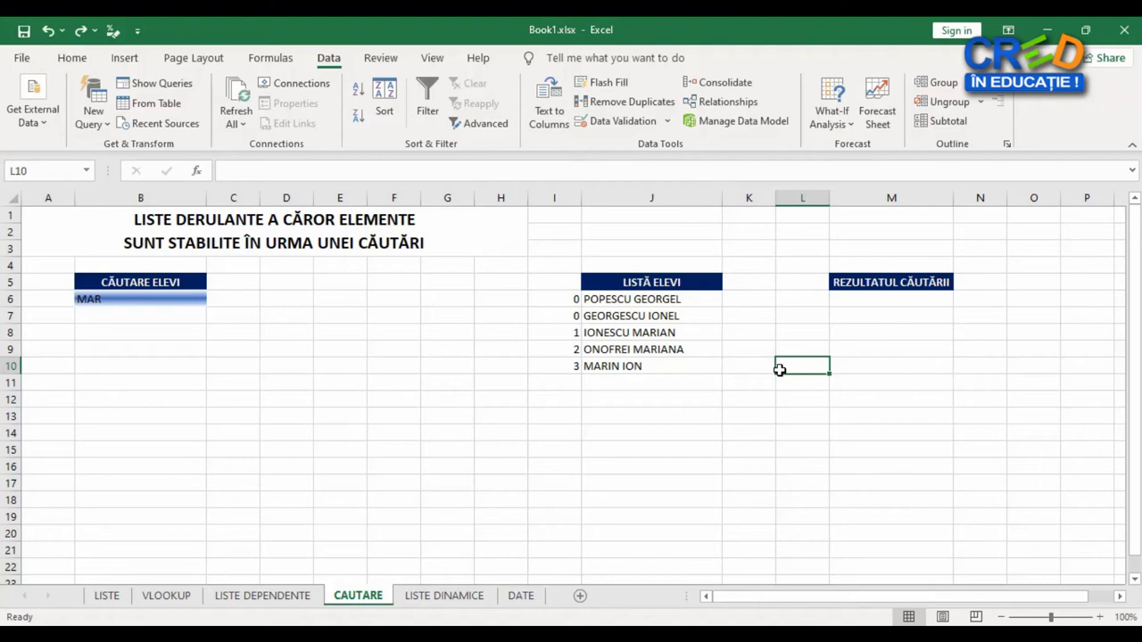
Step: Enter =ROWS($M$6:$M6) in M6 and fill it to M10, counting 1 to 5
click(856, 302)
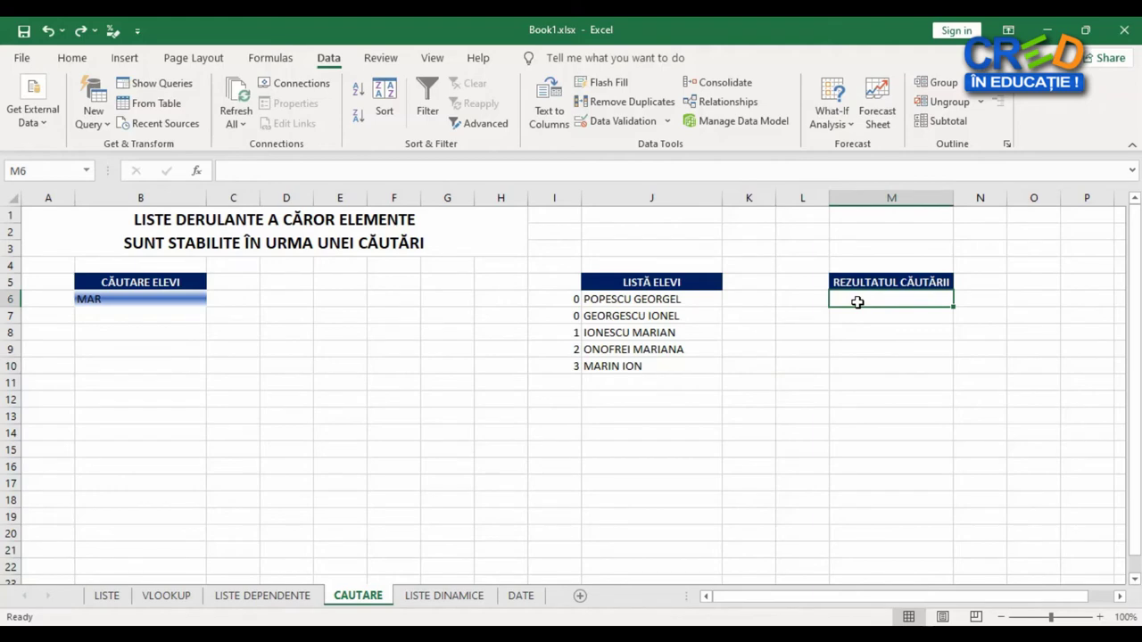
text(=R)
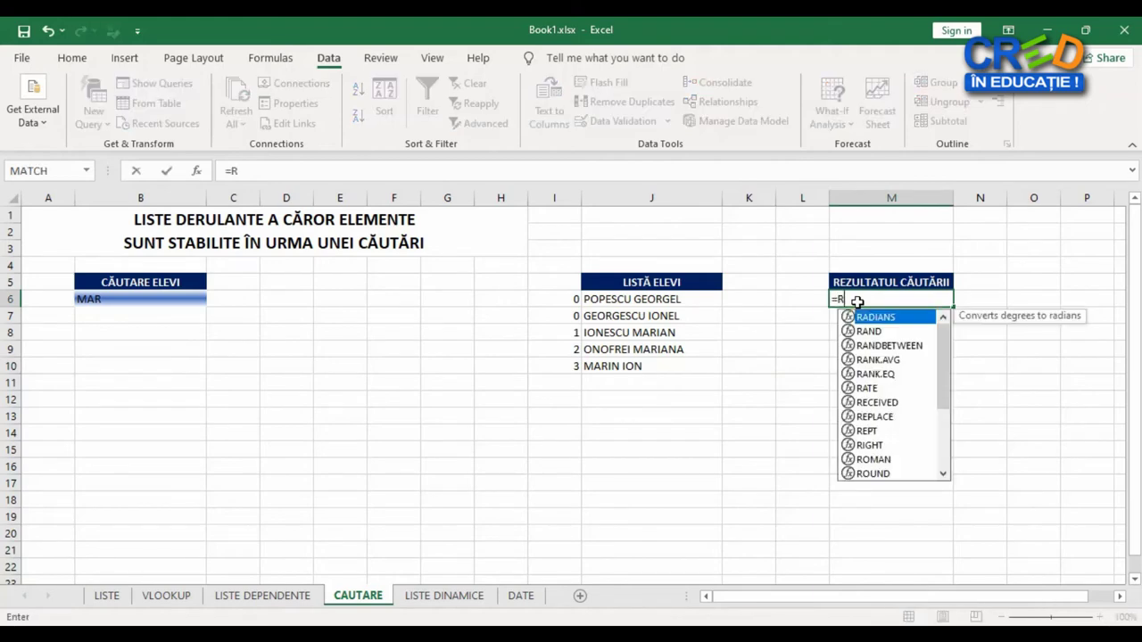
text(OWS()
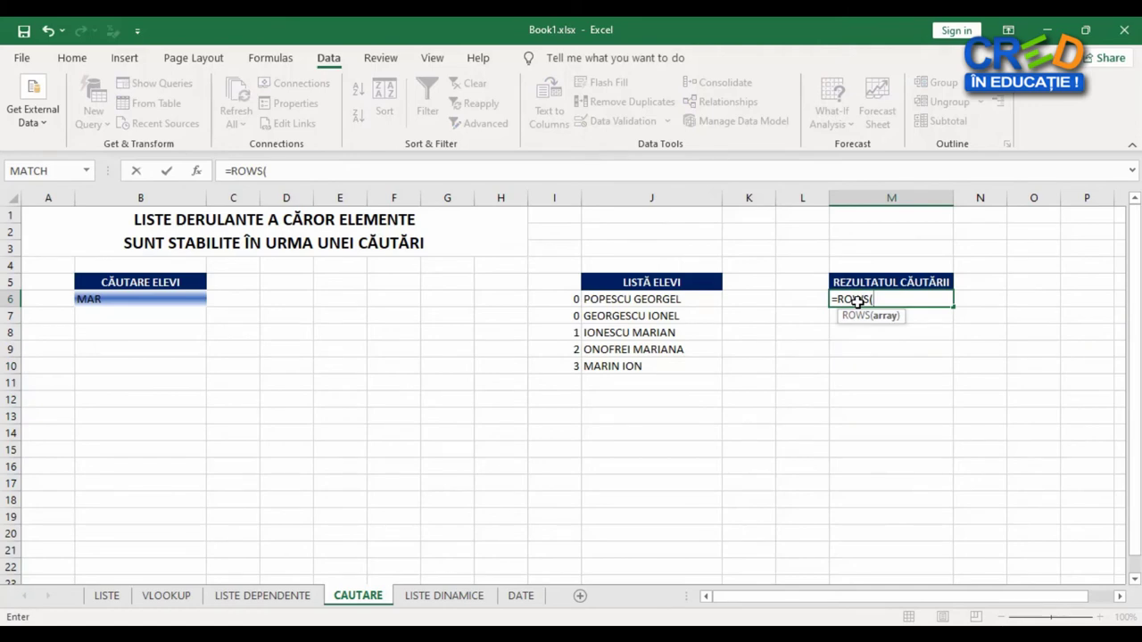
text($M)
text($6)
text(:)
text($)
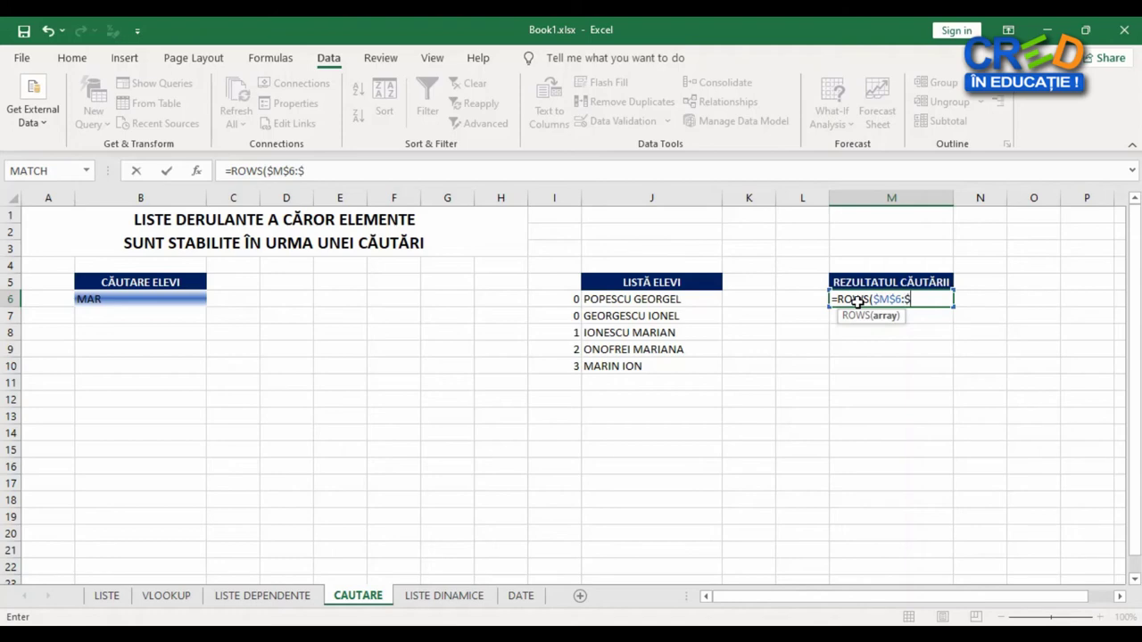
text(M)
text(6))
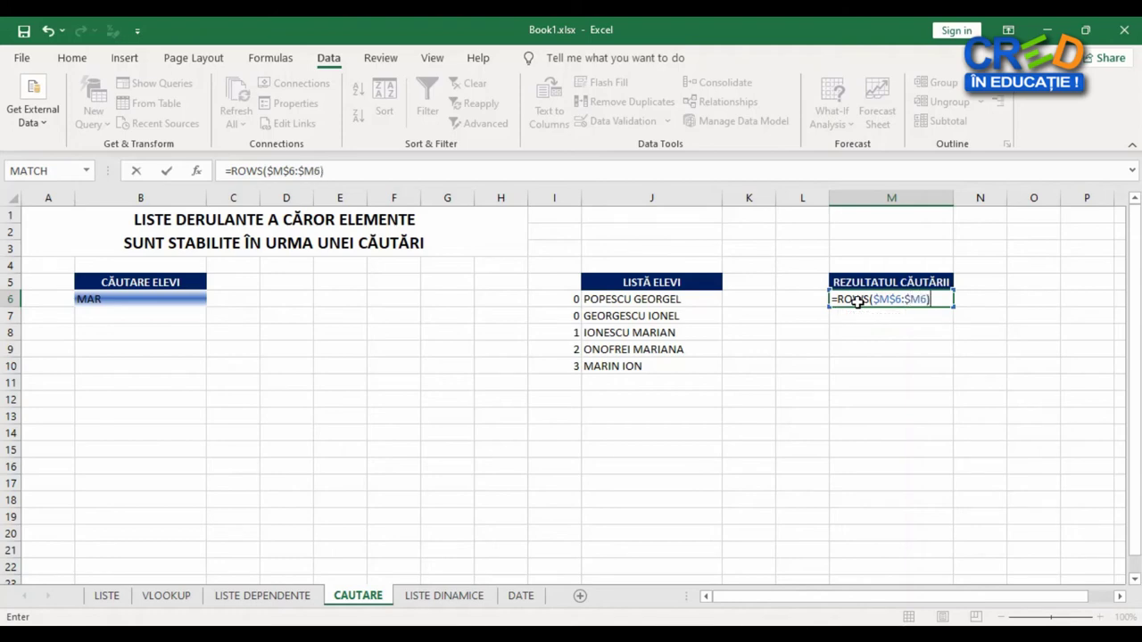
key(Return)
click(857, 302)
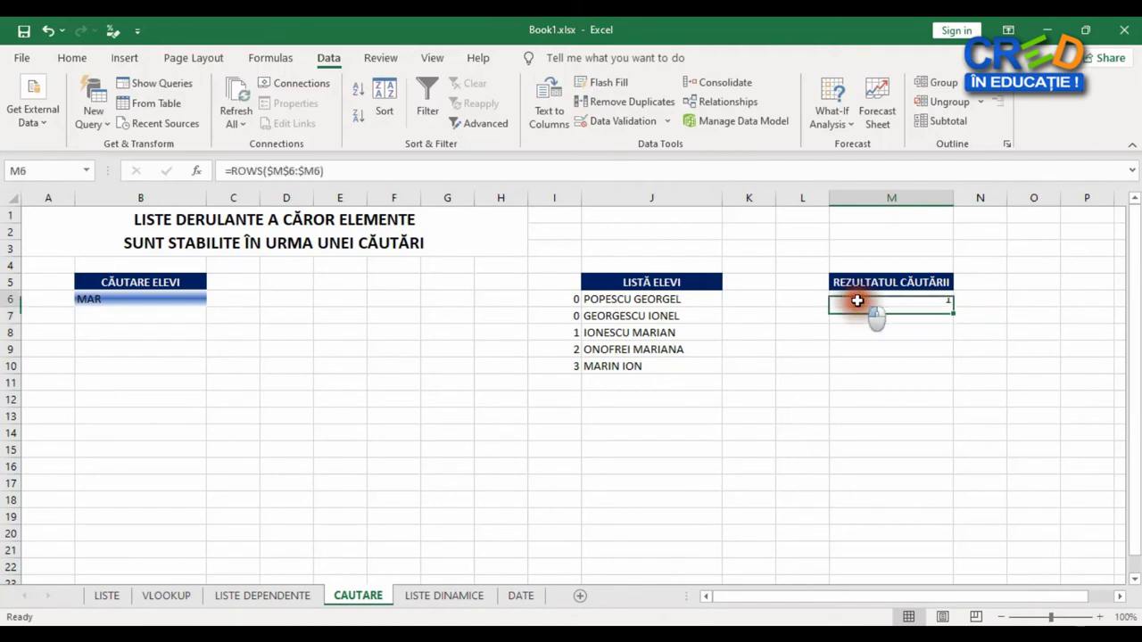
drag(952, 308, 963, 371)
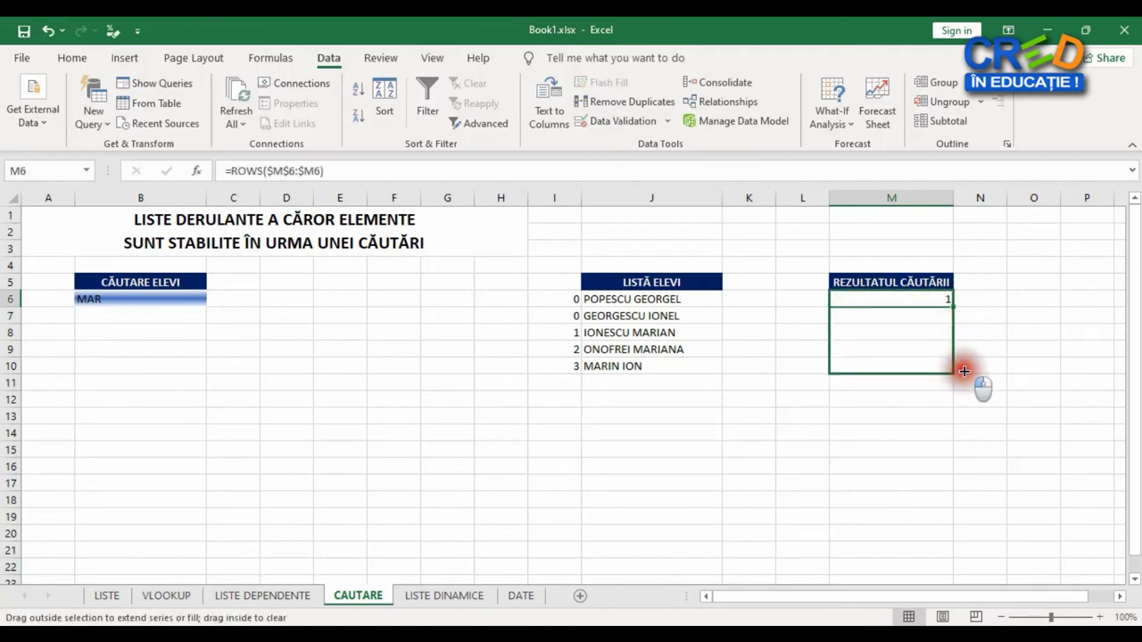
drag(963, 371, 964, 371)
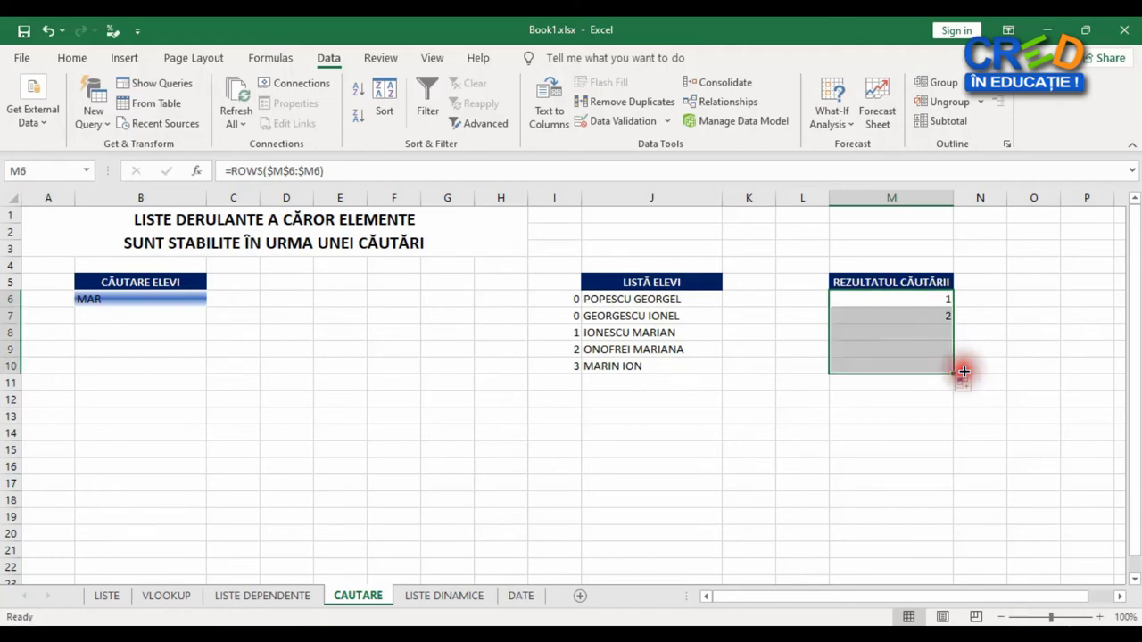
Step: Check the M6:M10 counters against the three matching students in J8:J10
click(925, 303)
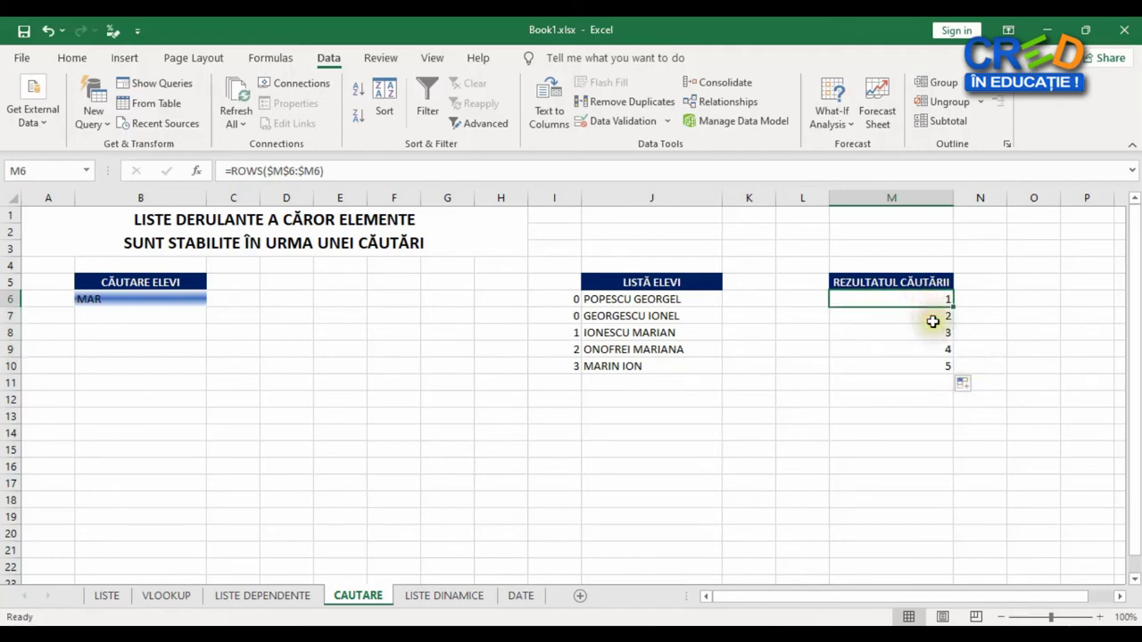
click(937, 317)
click(939, 332)
click(943, 368)
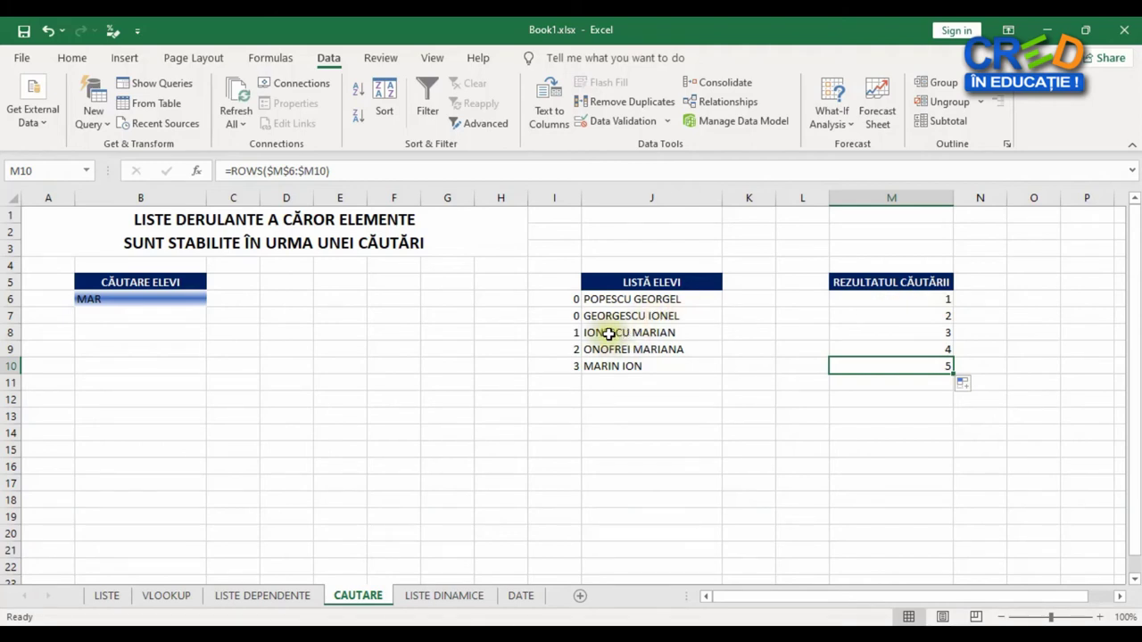
drag(608, 332, 612, 365)
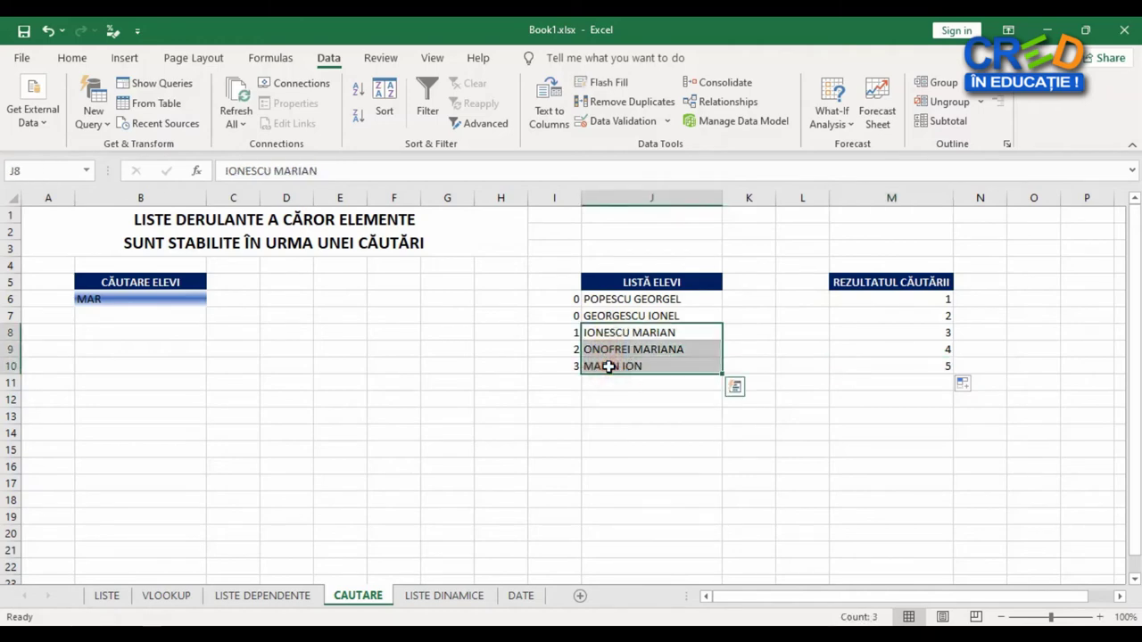
click(880, 300)
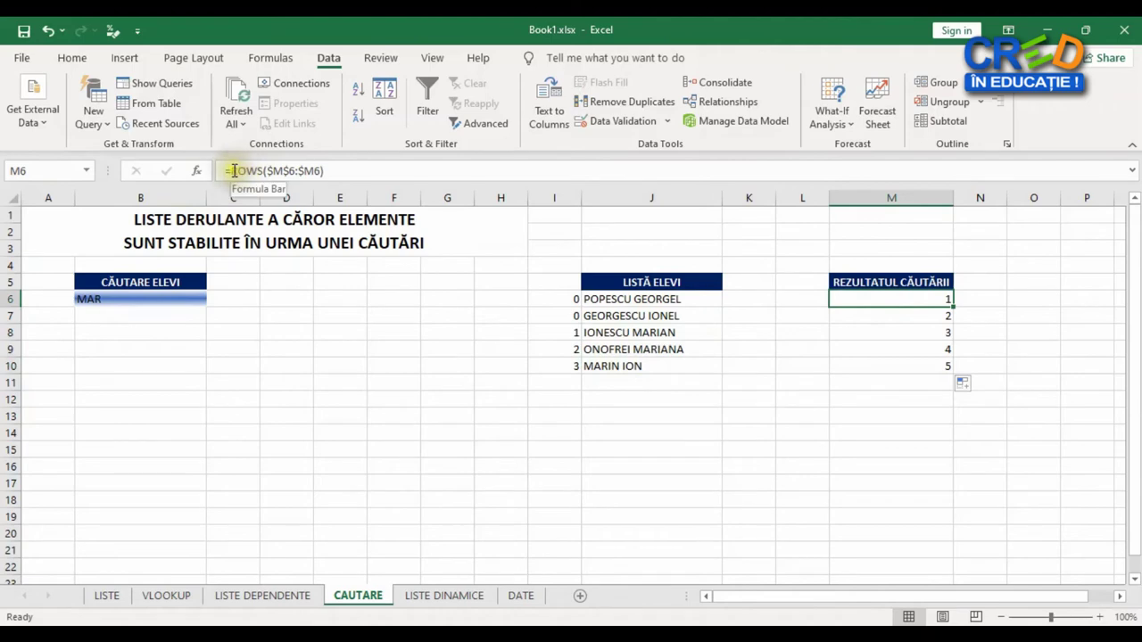
Step: Wrap M6's counter in VLOOKUP(...,I6:J10,2,FALSE) to return the first student matching MAR
click(233, 170)
text(VLO)
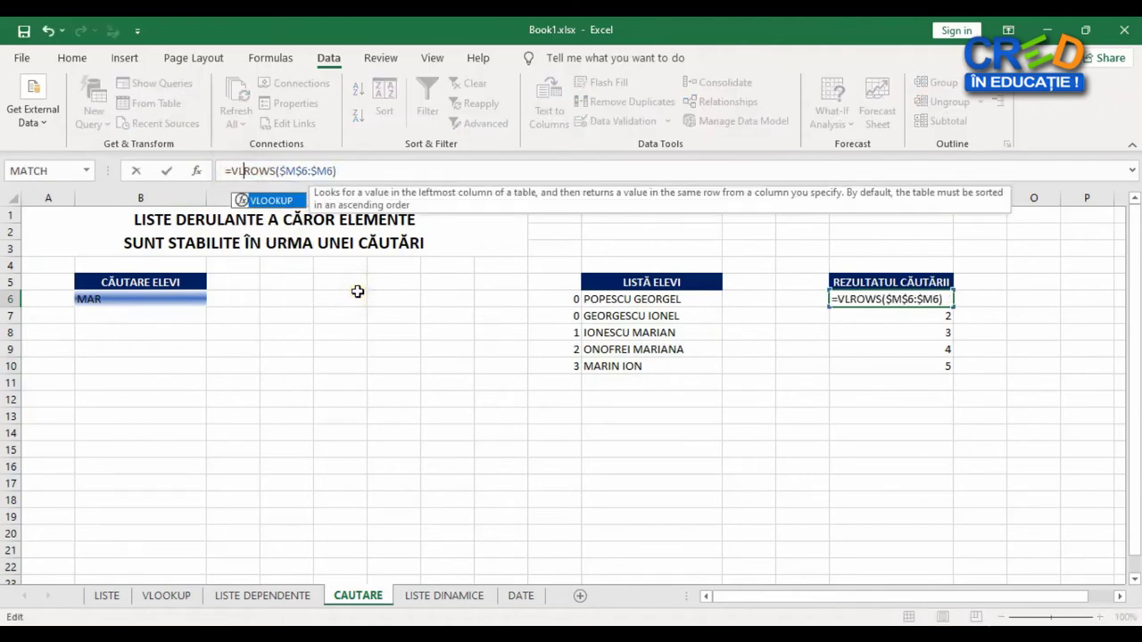
text(OKUP()
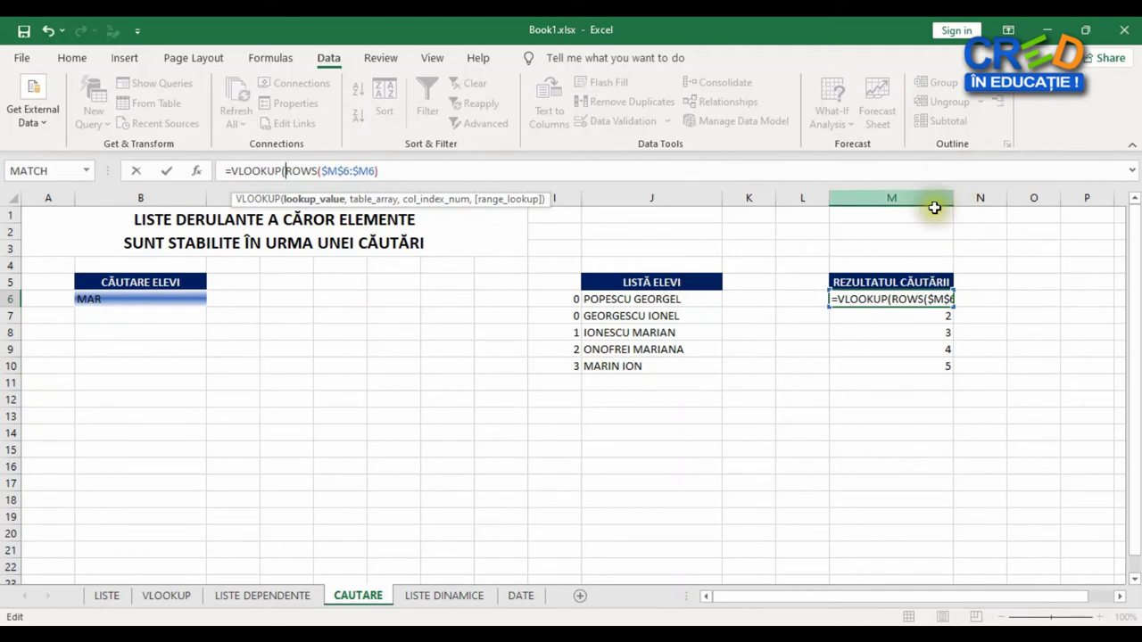
click(393, 169)
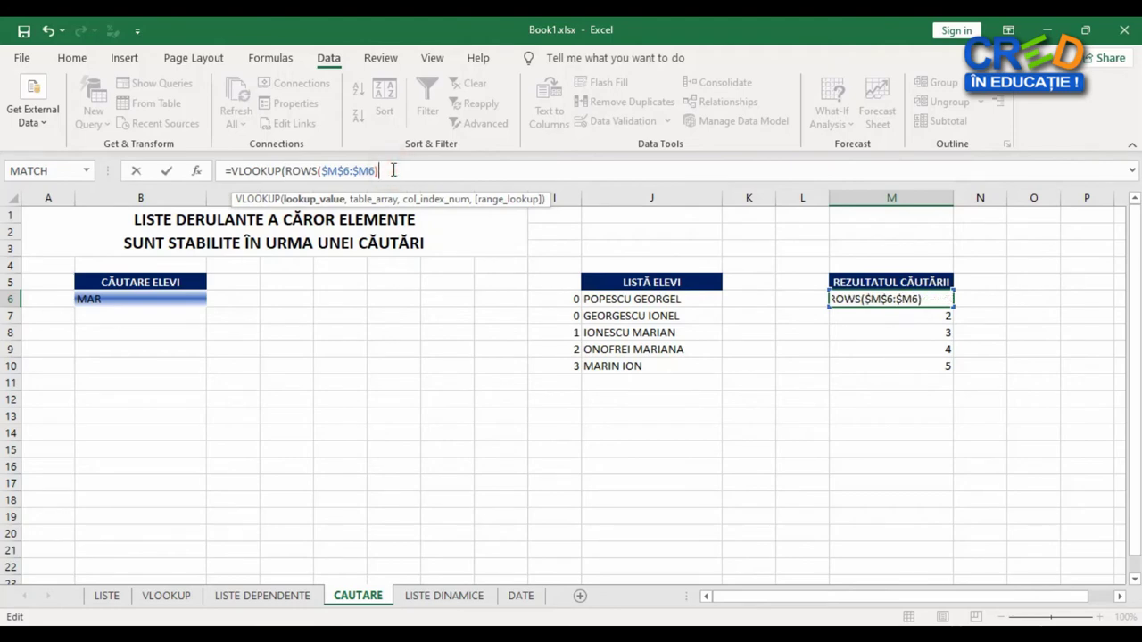
text(,)
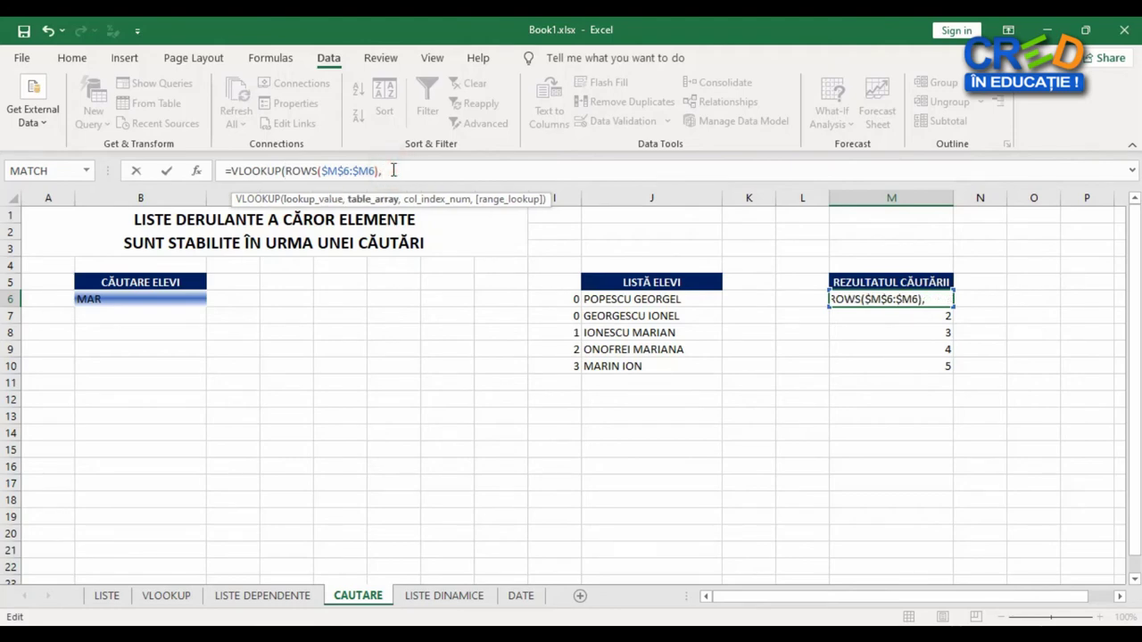
text(I)
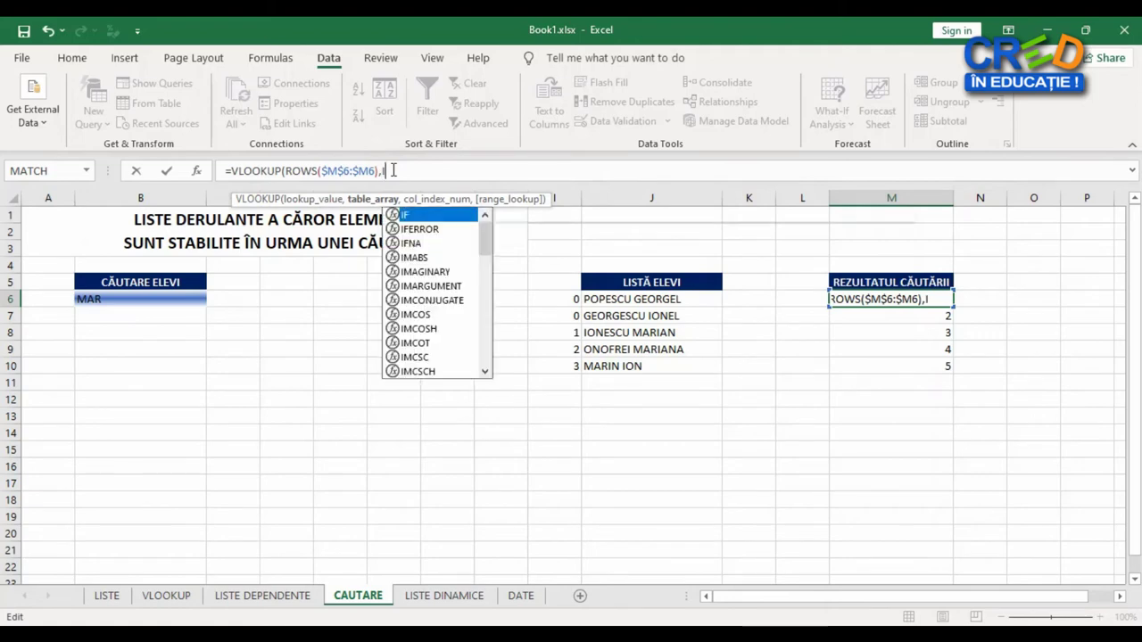
text(6:)
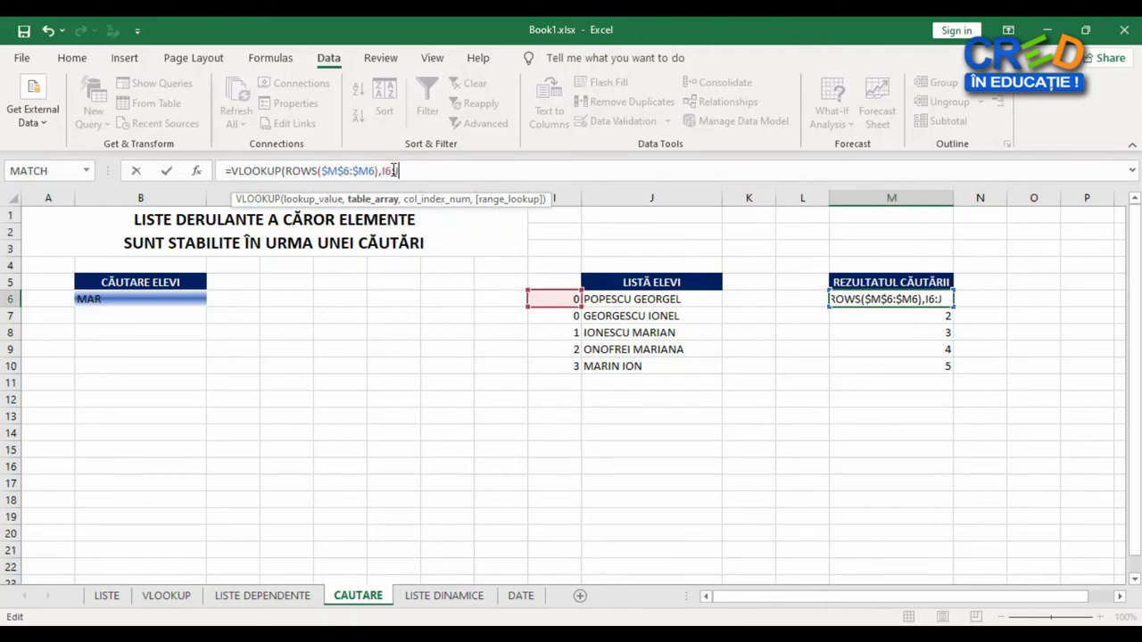
text(J10)
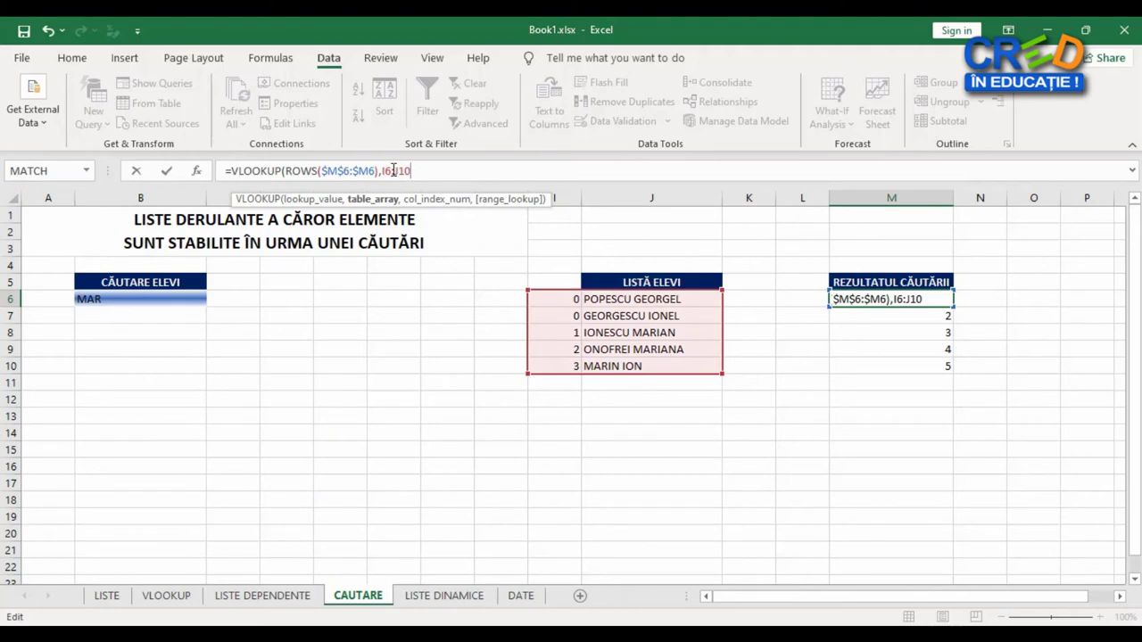
text(,)
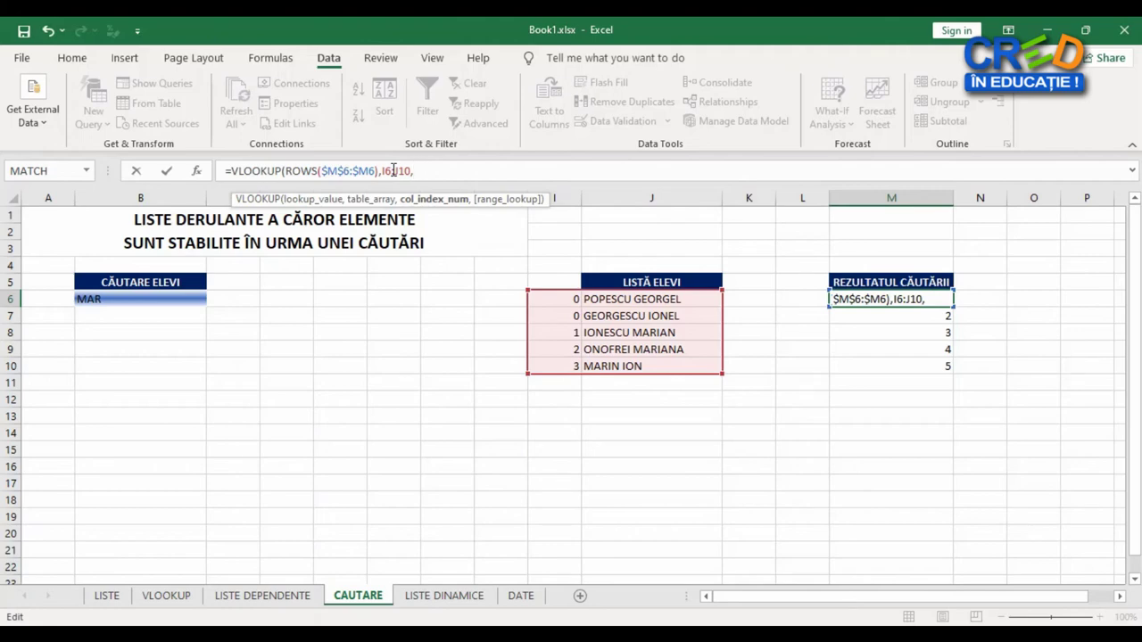
text(2)
text(,)
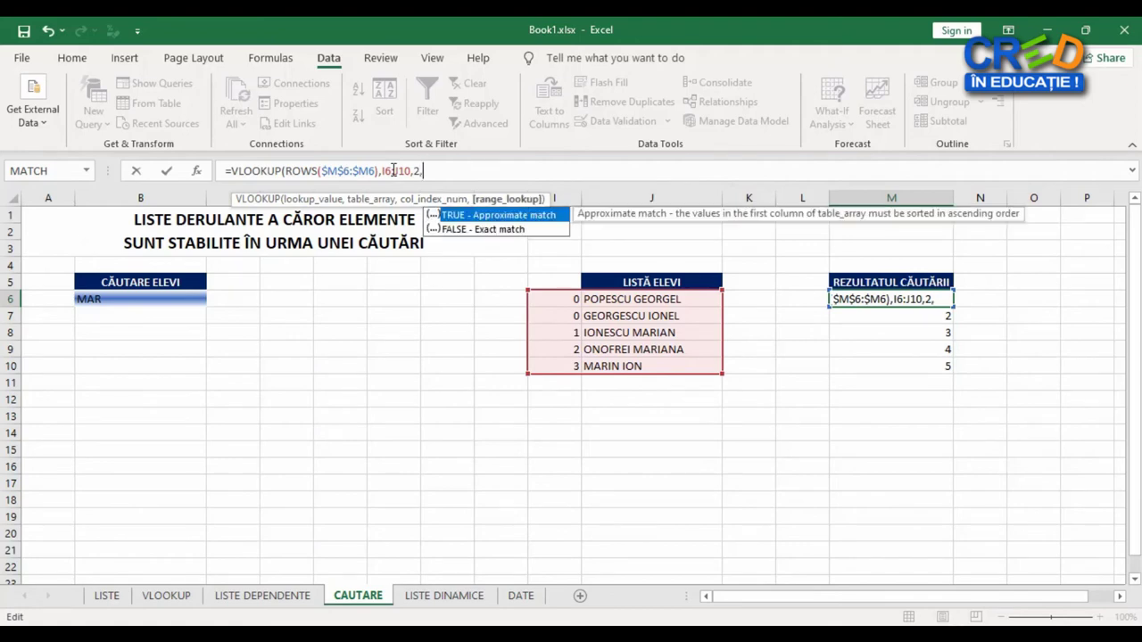
text(FALS)
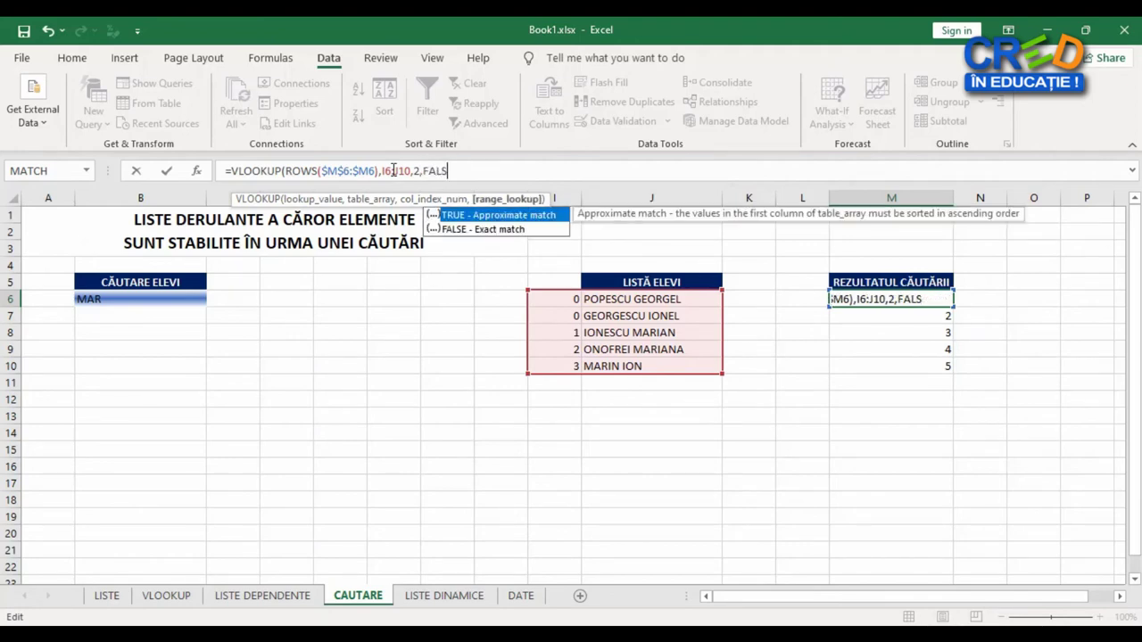
text(E))
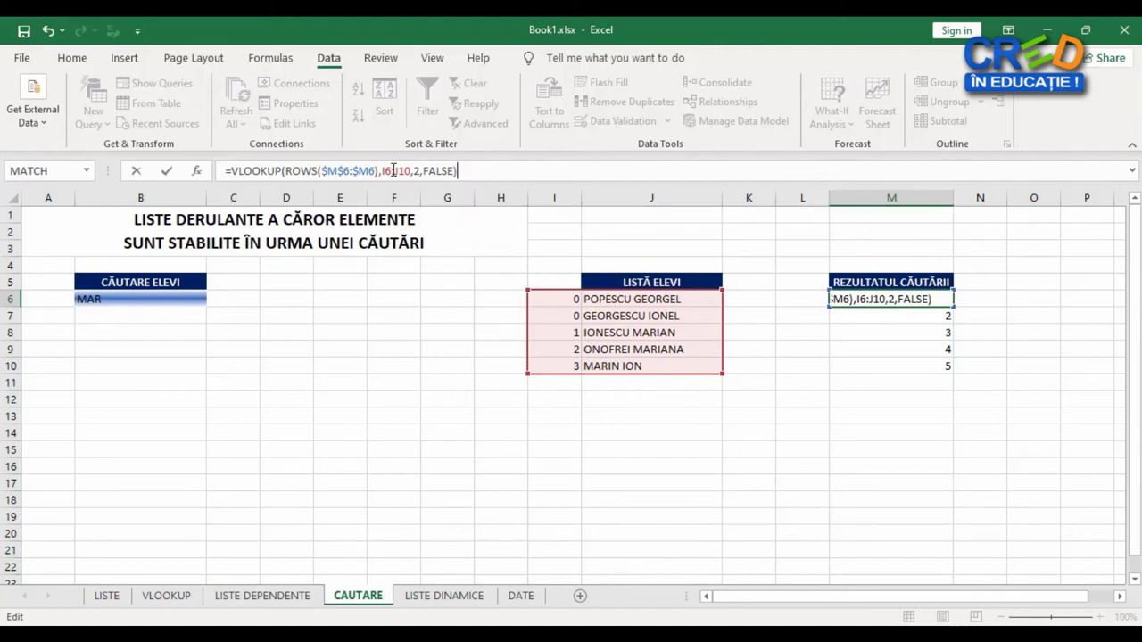
key(Return)
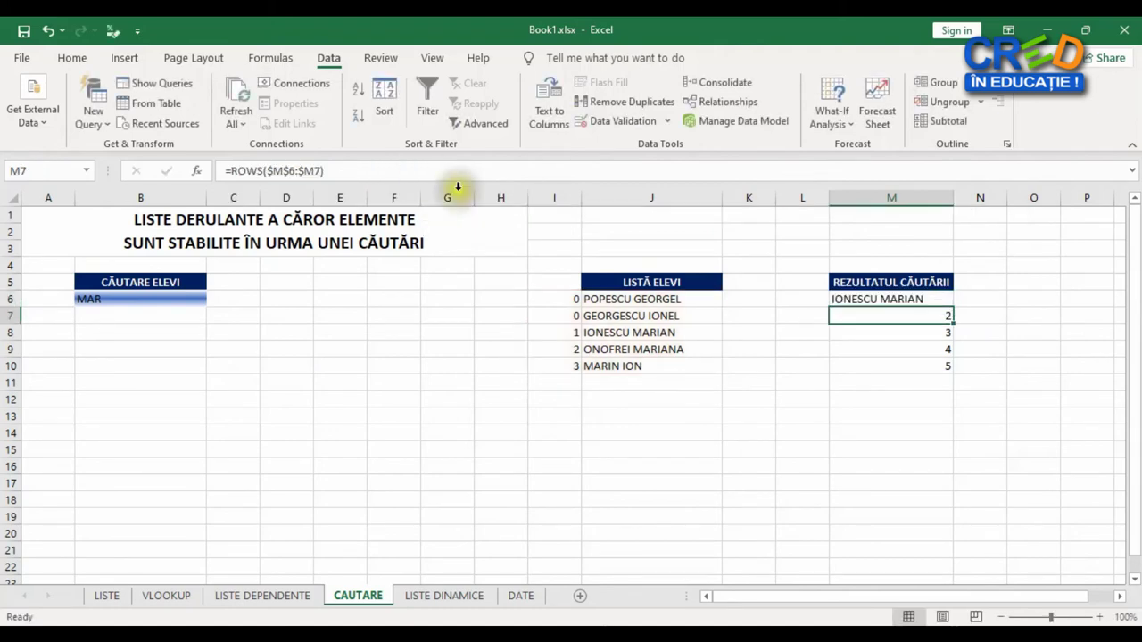
click(883, 301)
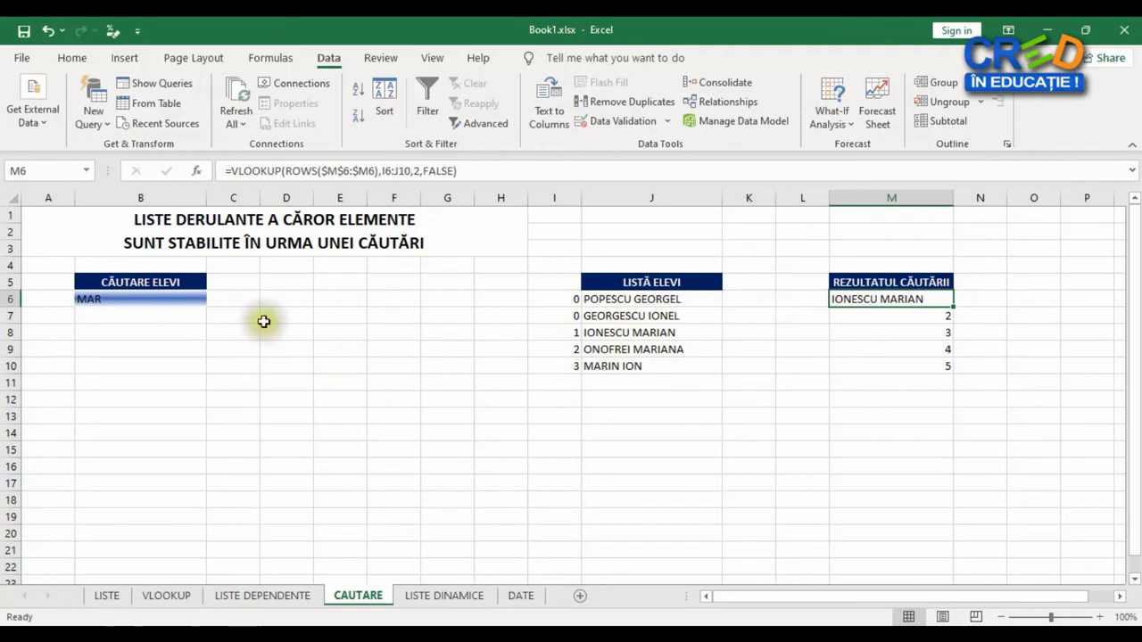
click(152, 302)
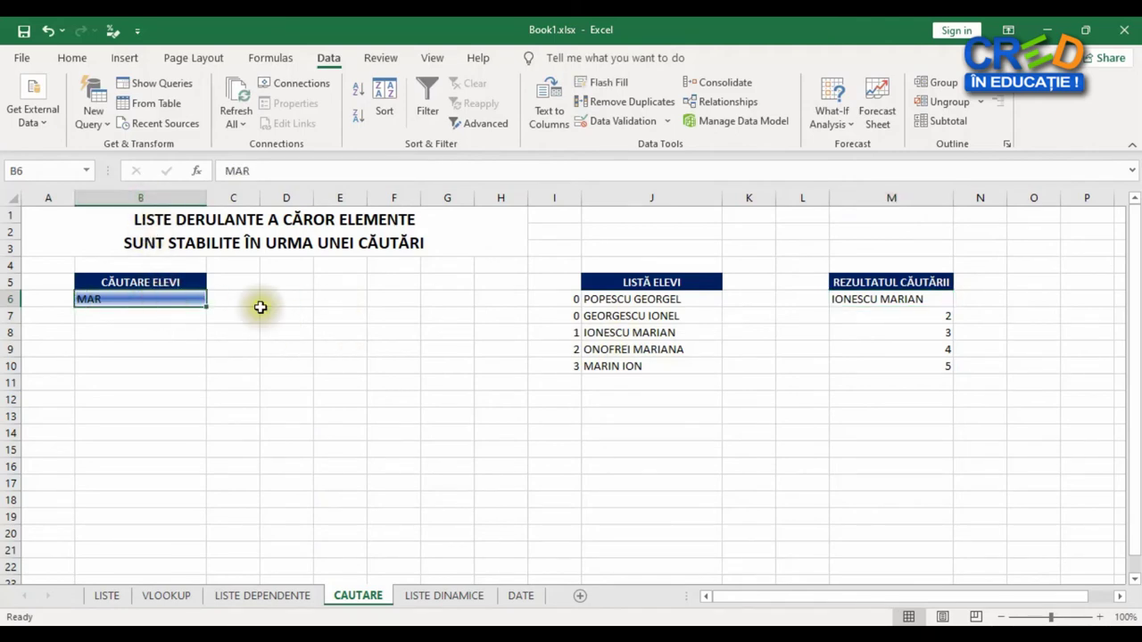
Step: Copy the VLOOKUP formula from M6 down through M11
click(944, 303)
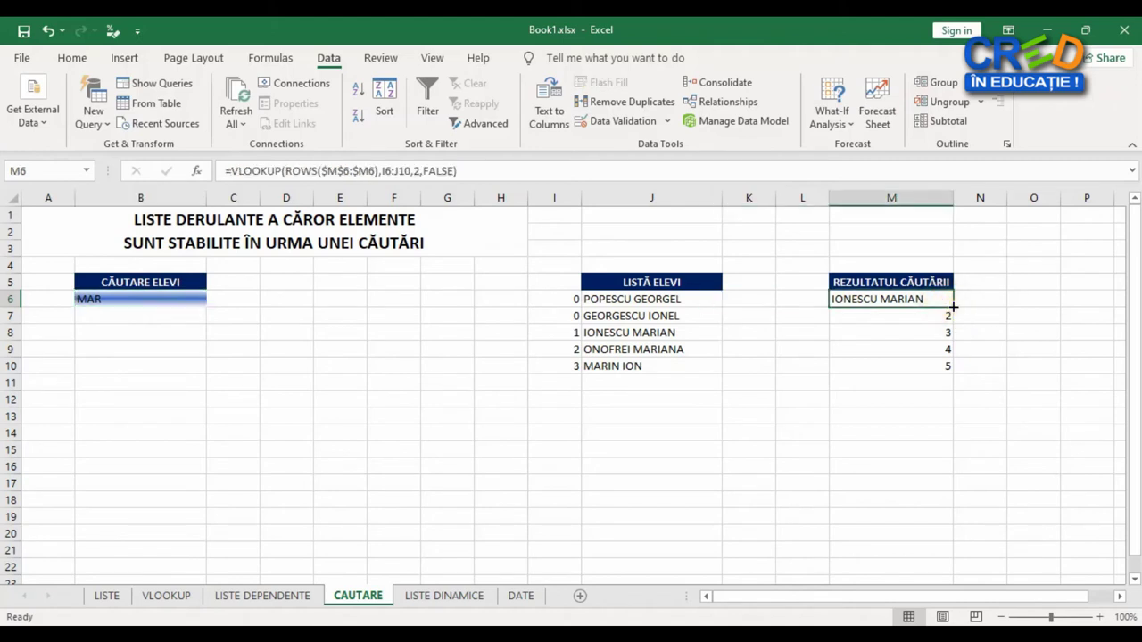
drag(952, 306, 953, 352)
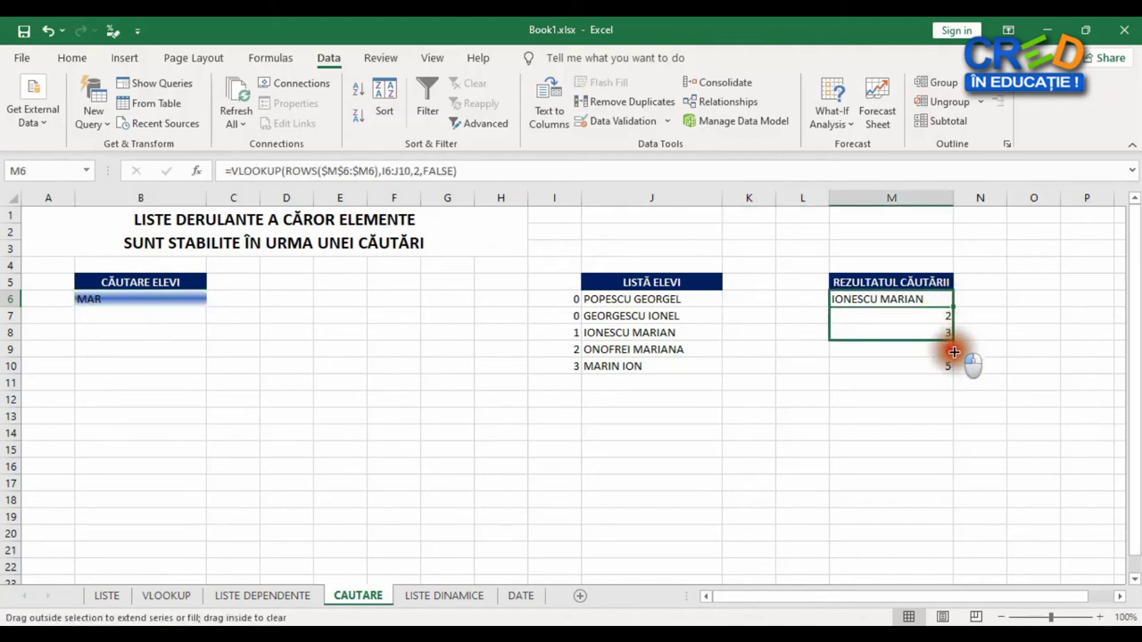
drag(954, 352, 952, 386)
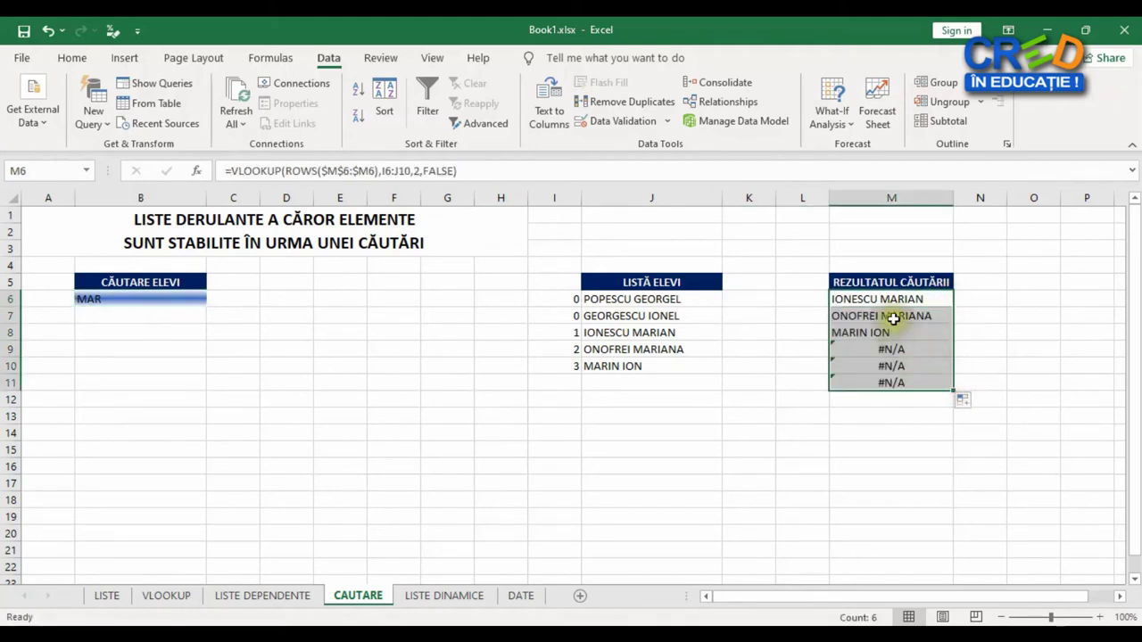
click(981, 316)
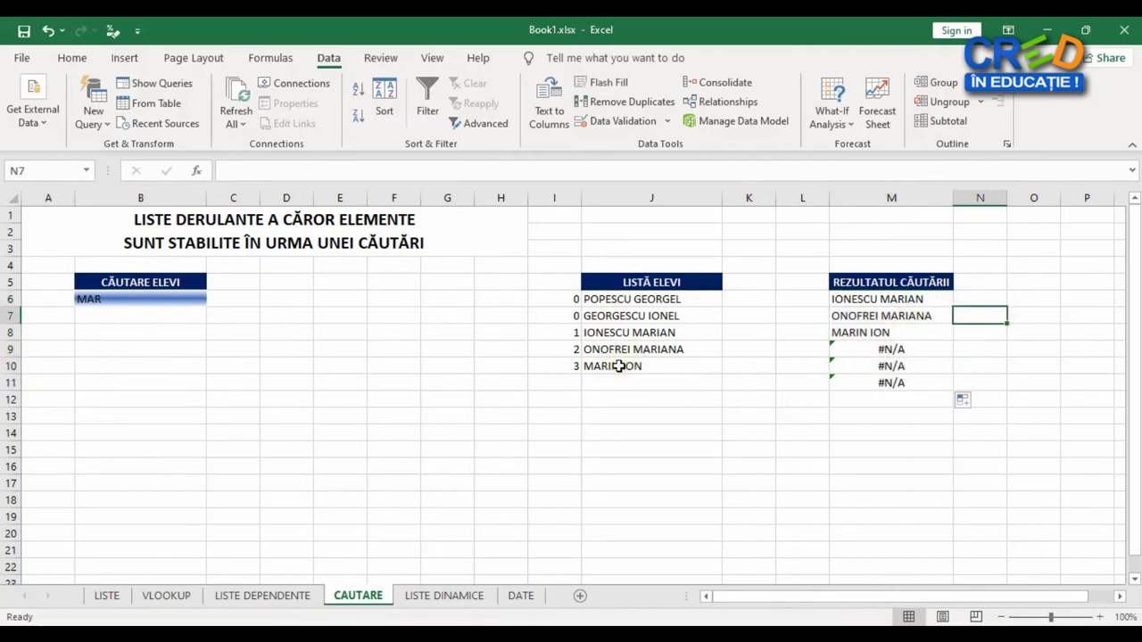
Step: Compare the search term MAR in B6 with the copied formulas in M7, M9 and M6
click(129, 298)
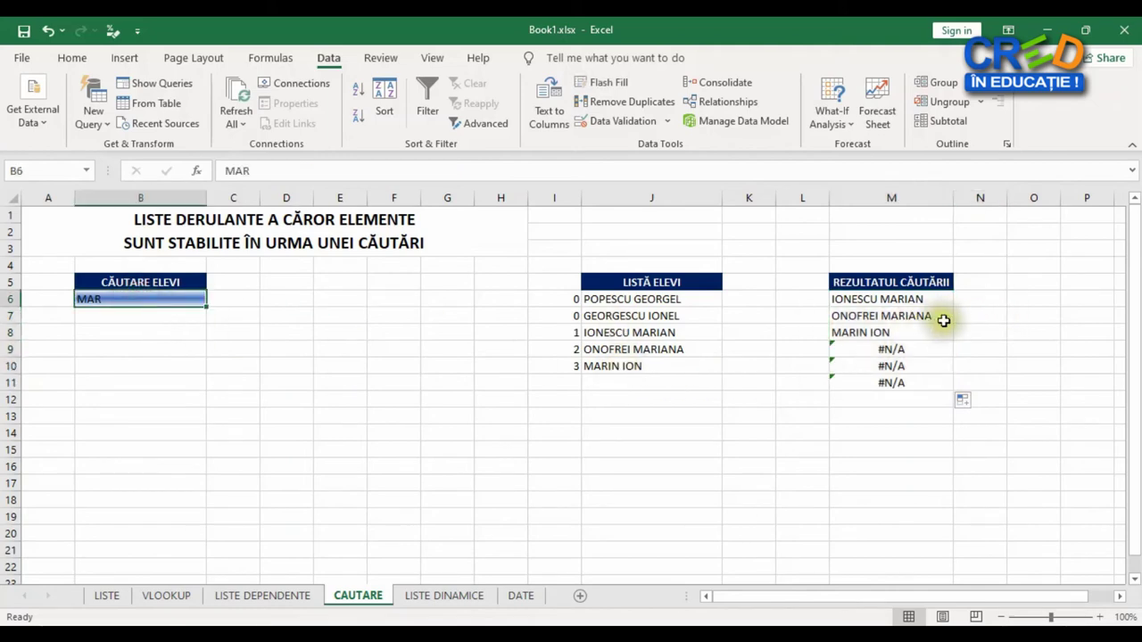
click(910, 317)
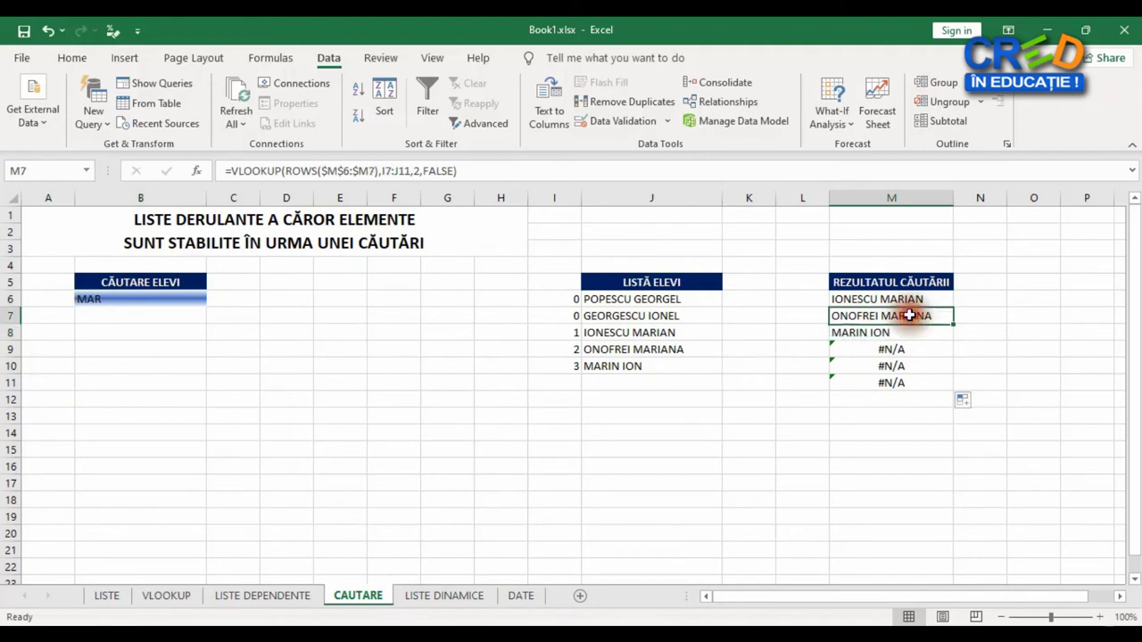
click(980, 366)
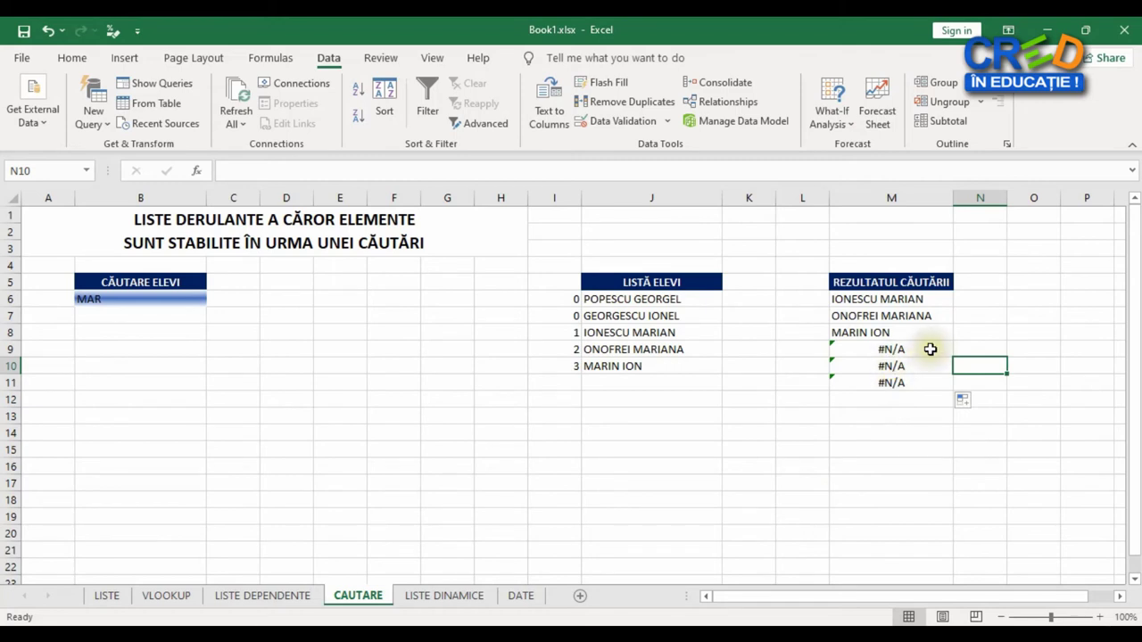
click(930, 349)
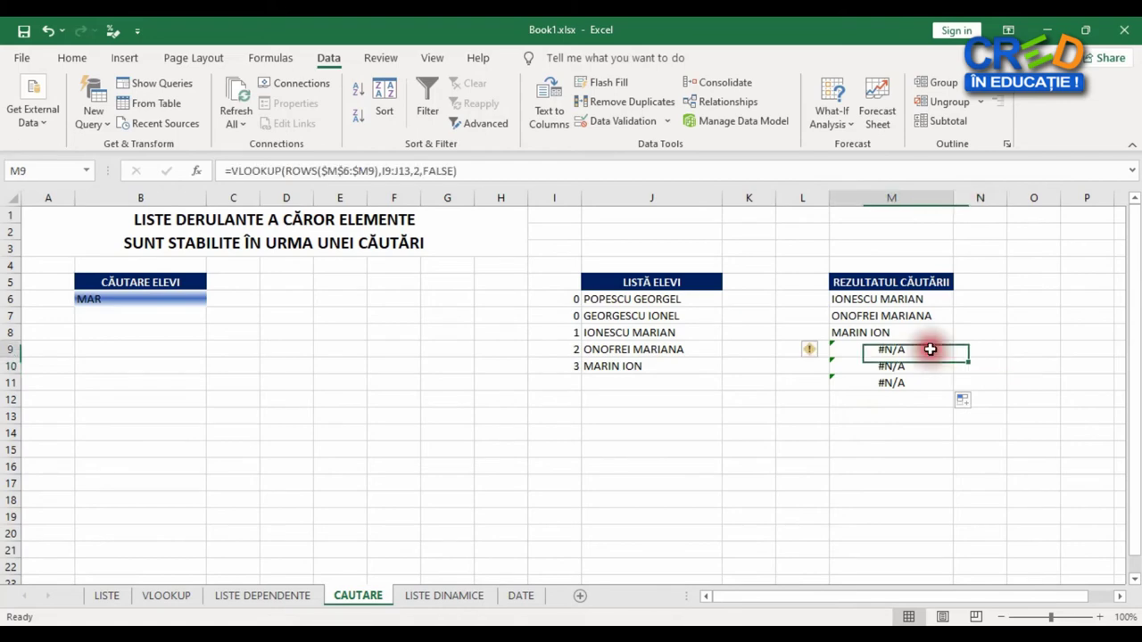
click(928, 301)
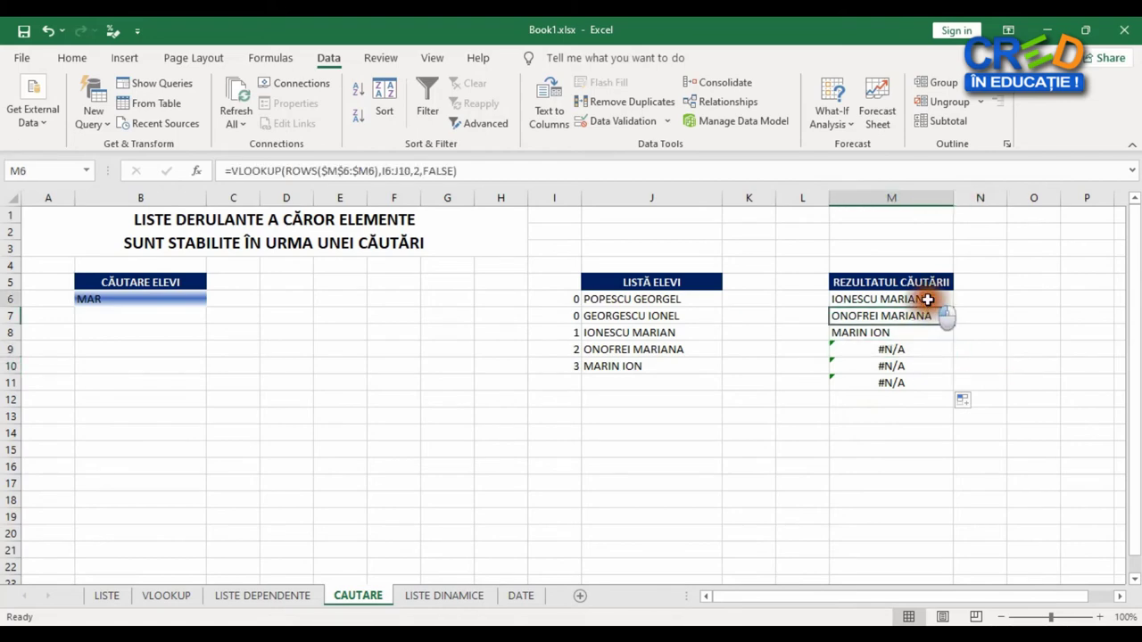
Step: Wrap M6's VLOOKUP formula in IFNA so unmatched results return ""
click(231, 170)
text(IF)
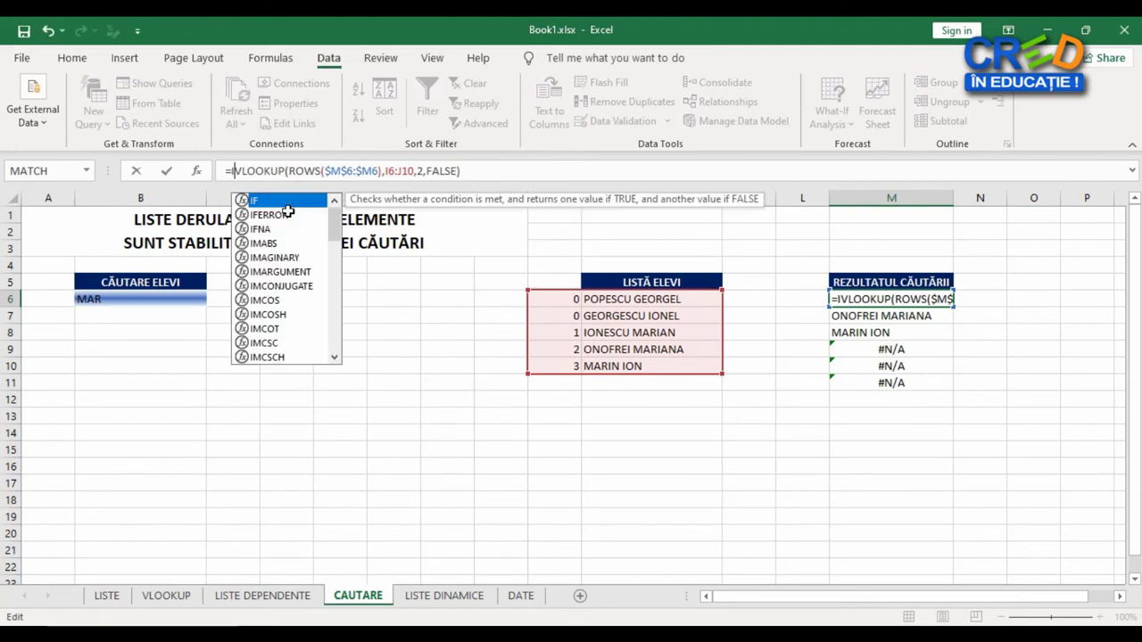
text(NA()
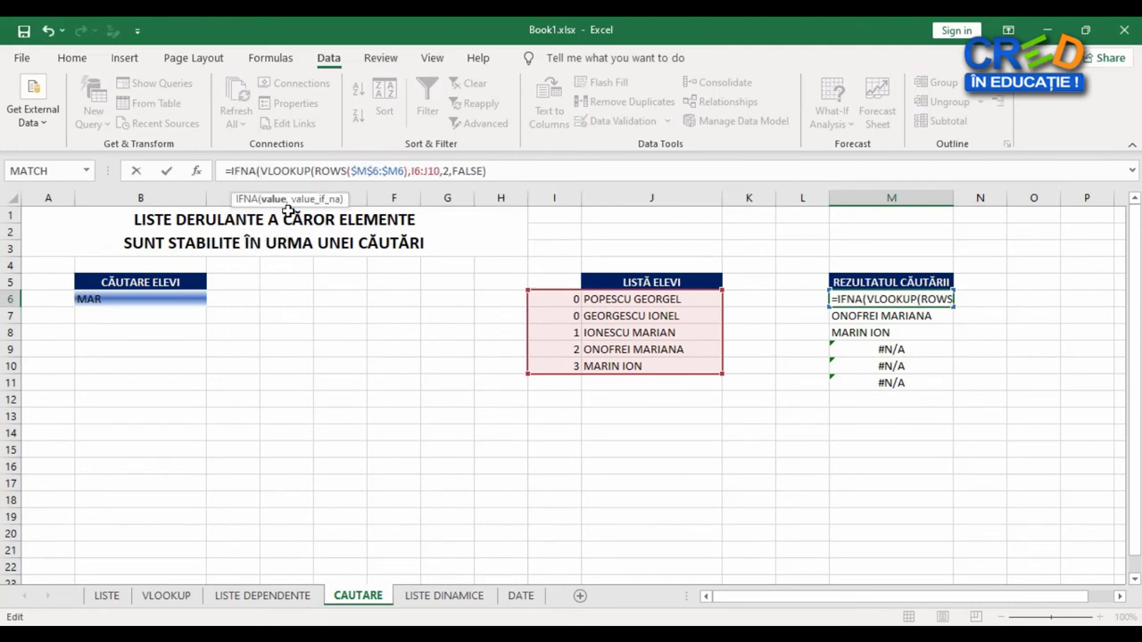
click(529, 170)
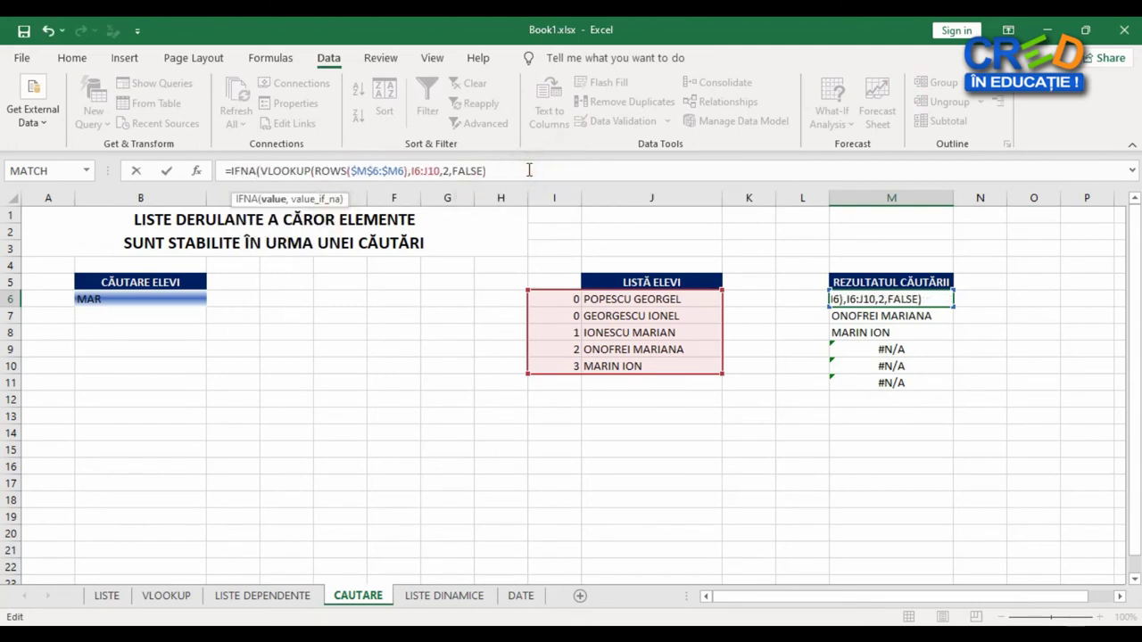
text(,)
text("")
text())
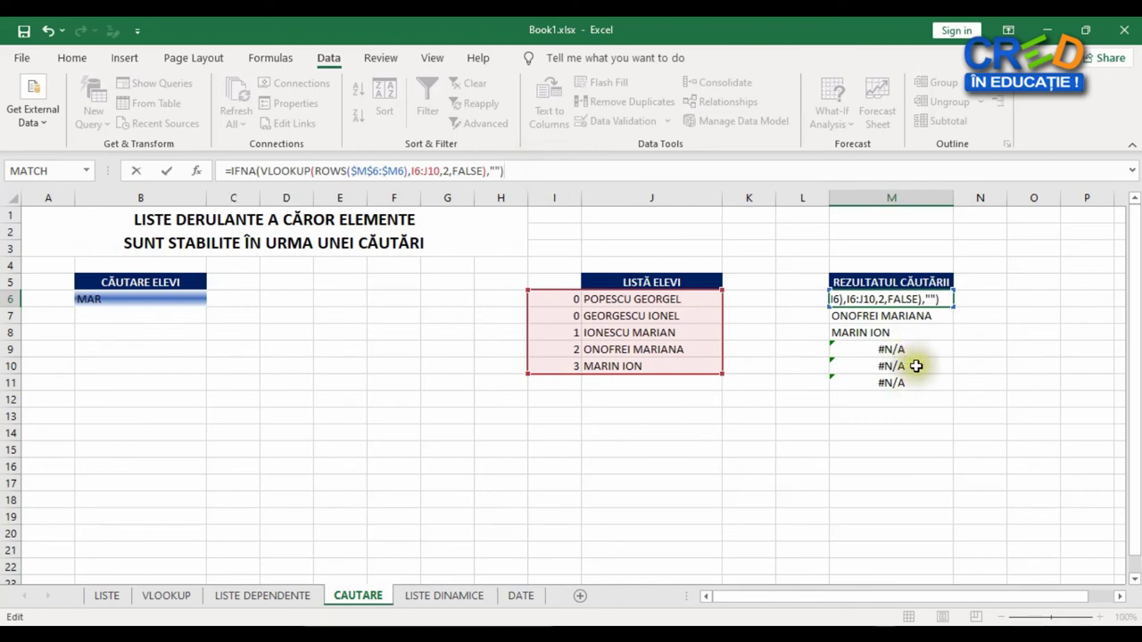
key(Return)
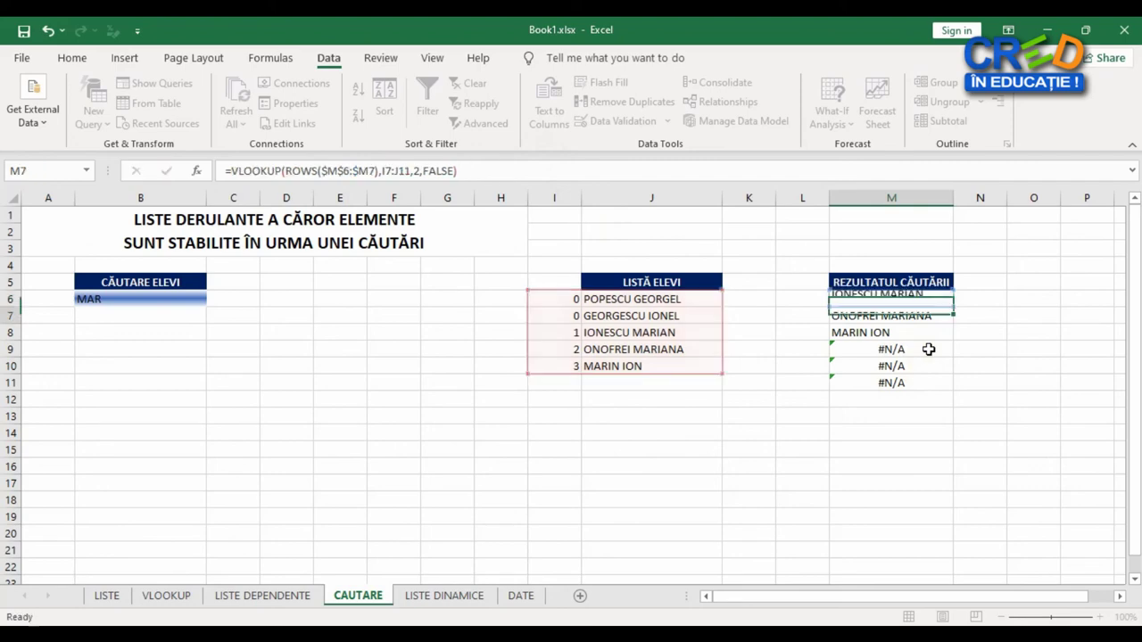
Step: Copy the IFNA formula down to M11, check M9–M11, then return to B6
click(924, 299)
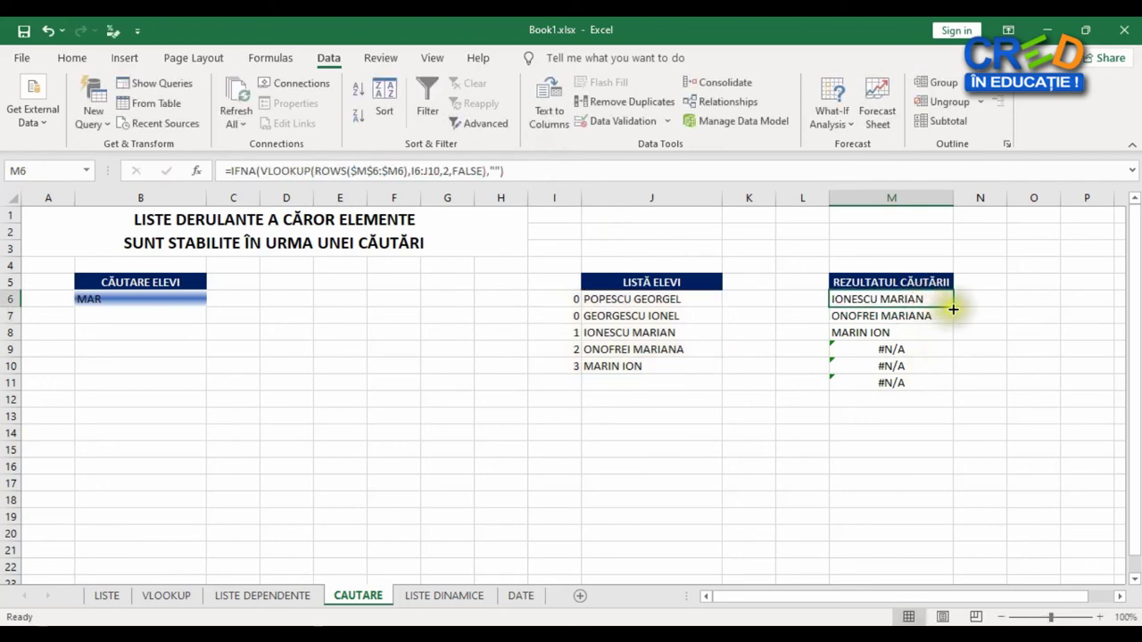
drag(953, 307, 953, 388)
click(987, 382)
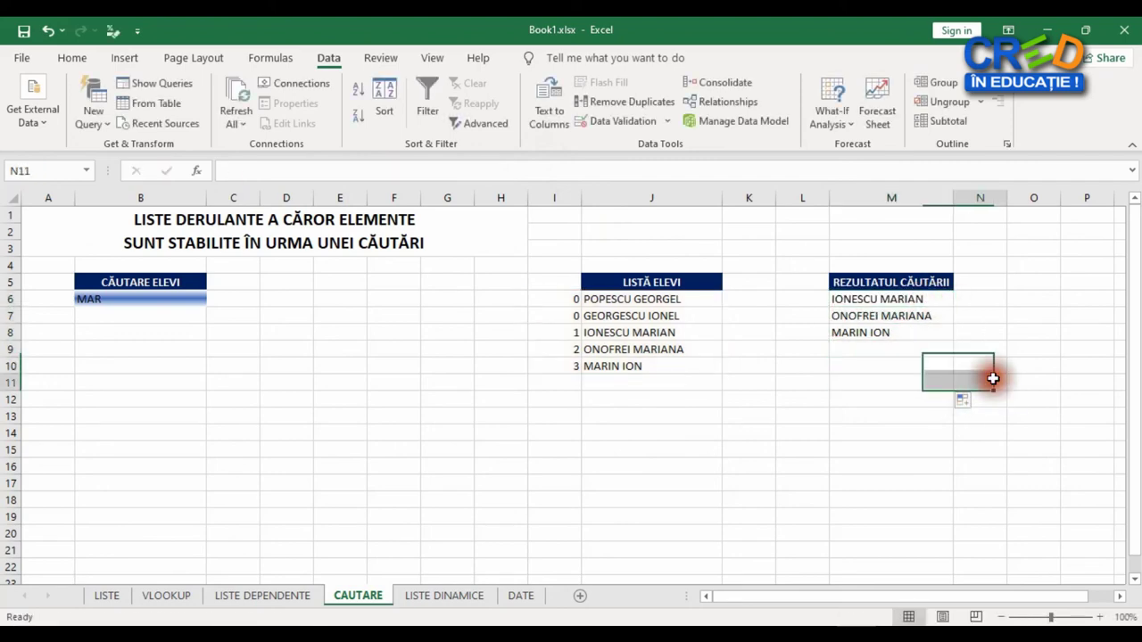
click(875, 351)
click(879, 366)
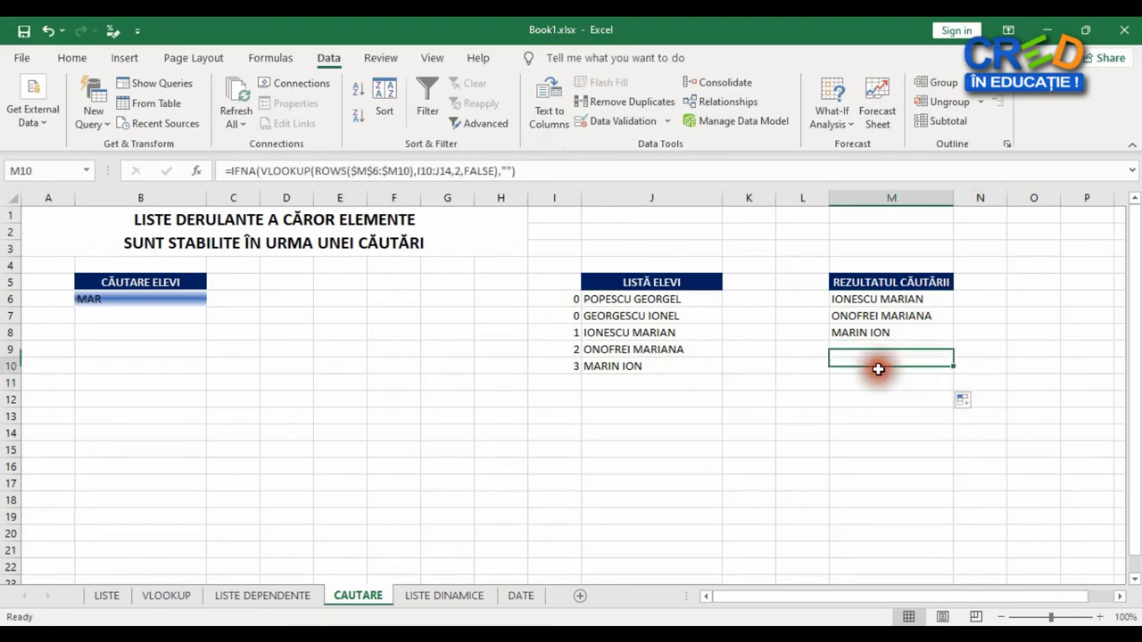
click(891, 384)
click(612, 428)
key(Left)
key(Left)
key(Left)
key(Up)
key(Up)
key(Up)
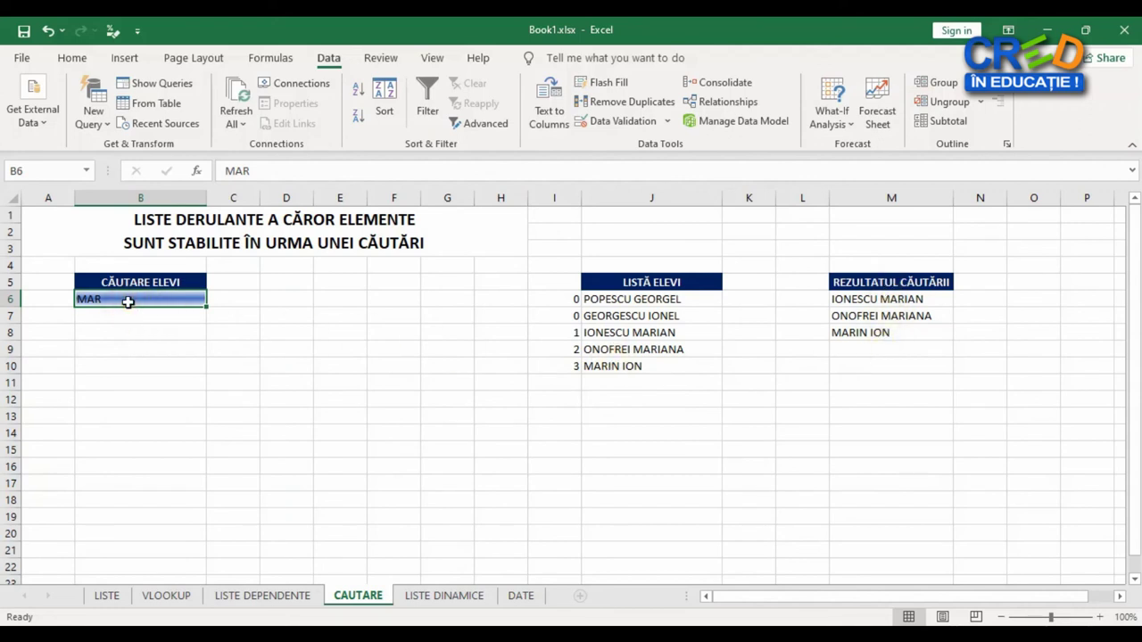
Step: Give B6 List validation with source =OFFSET($M$6,,,COUNTA(M6:M10))
click(329, 59)
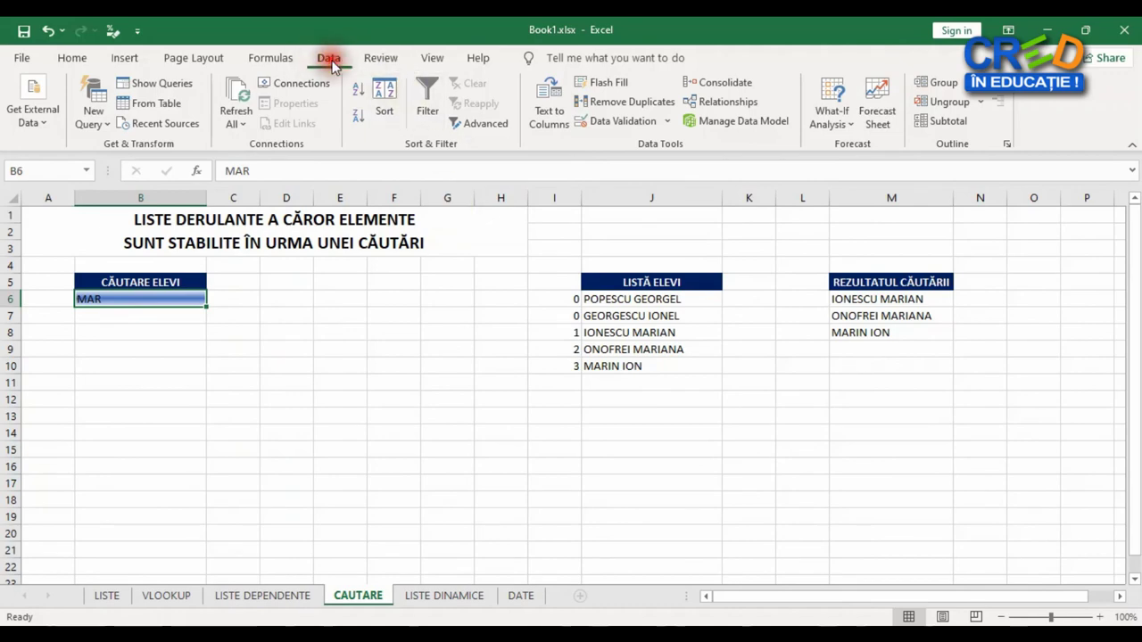
click(641, 125)
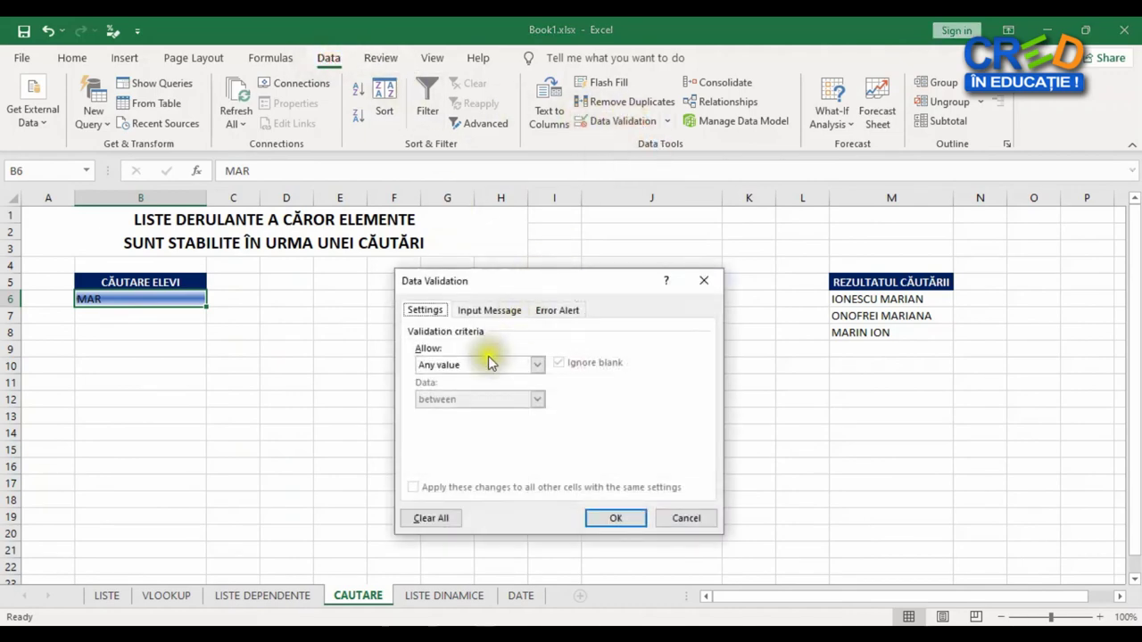
click(480, 368)
click(451, 411)
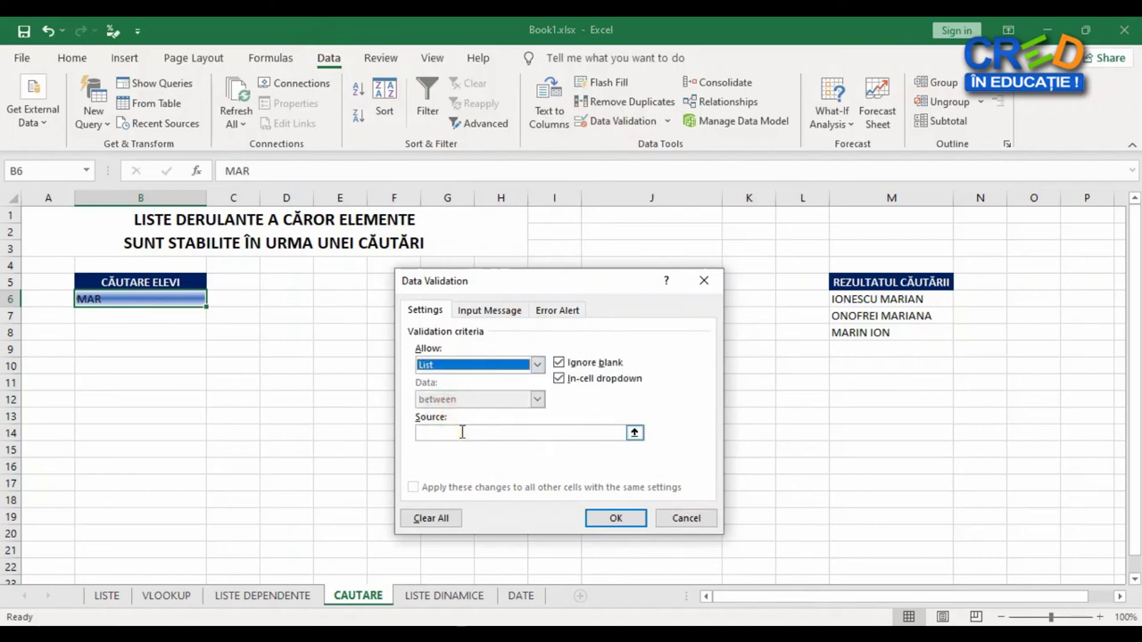
click(462, 433)
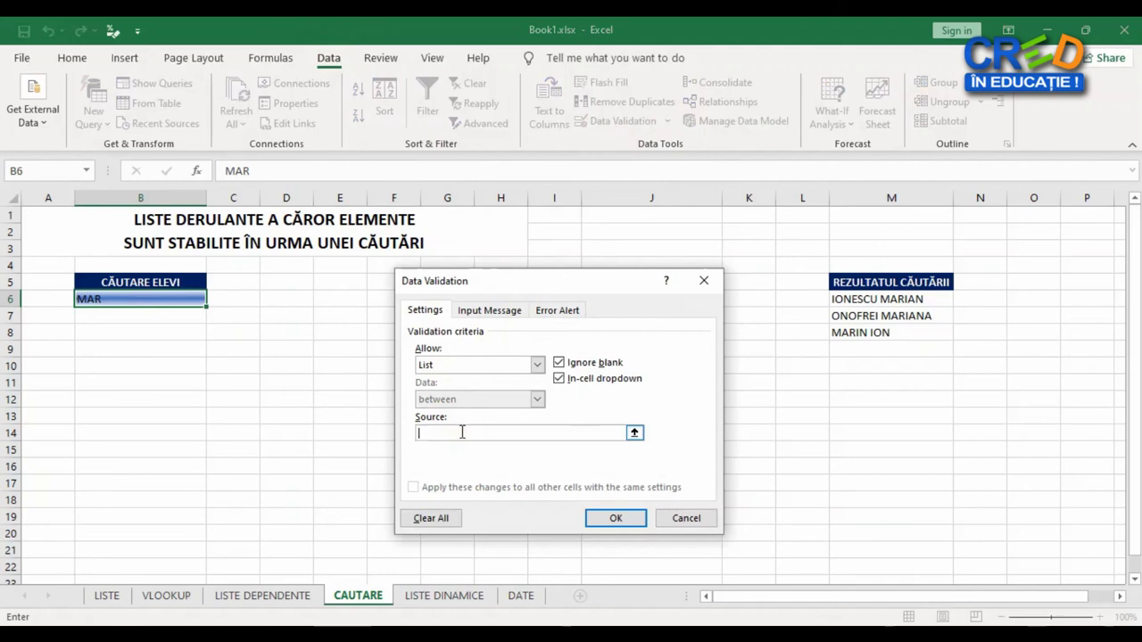
text(=)
text(OFFSET()
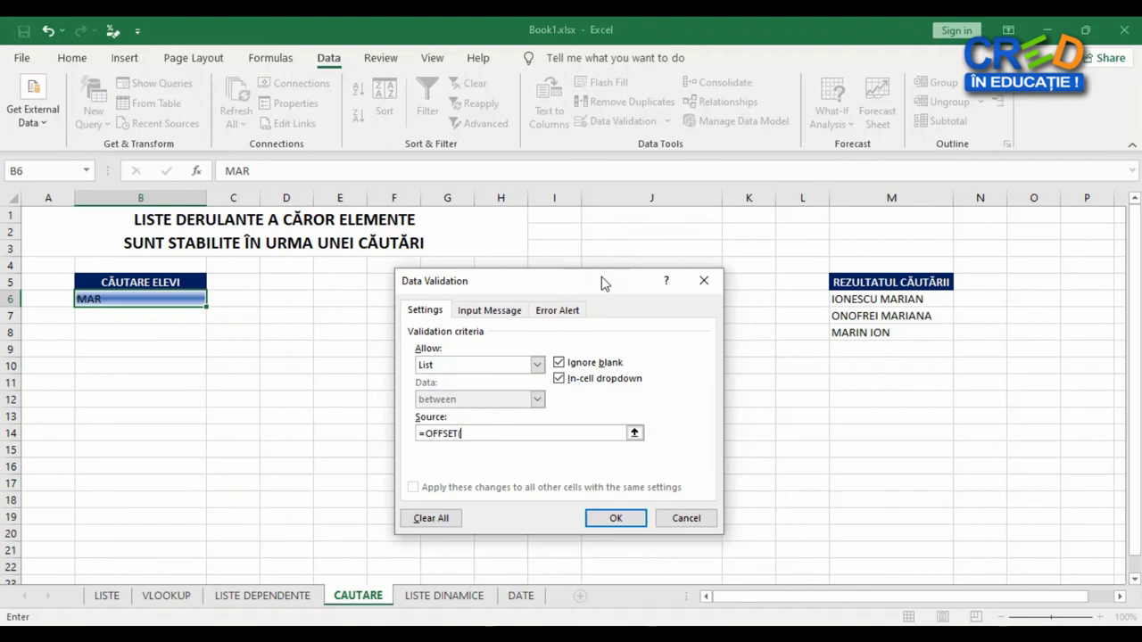
text($M)
text($6)
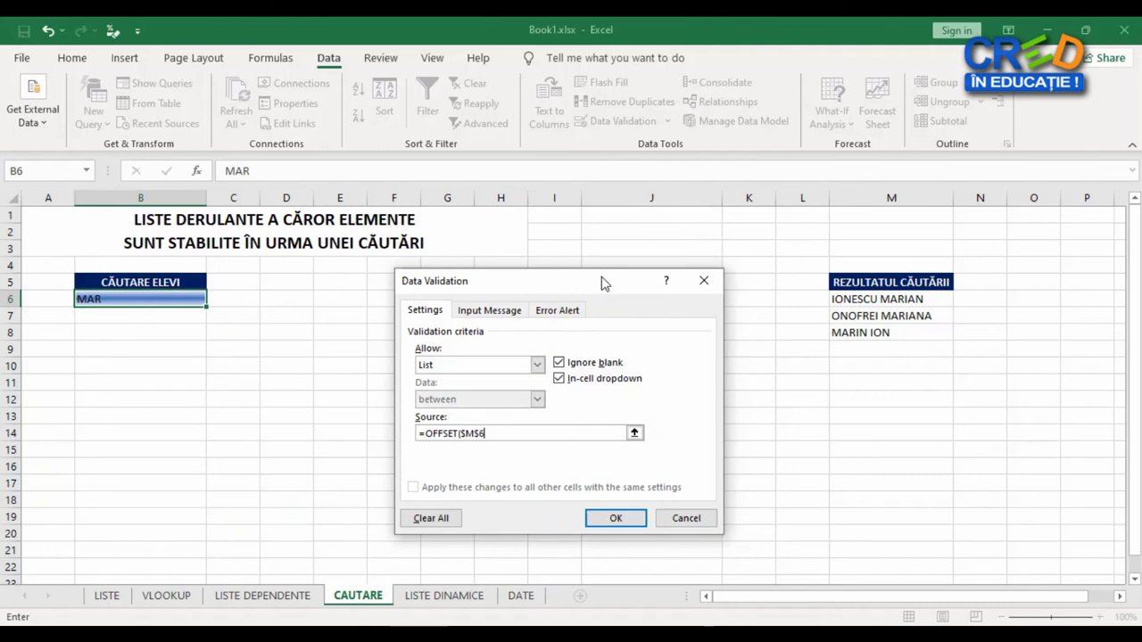
text(,,)
text(,)
text(COUNTA)
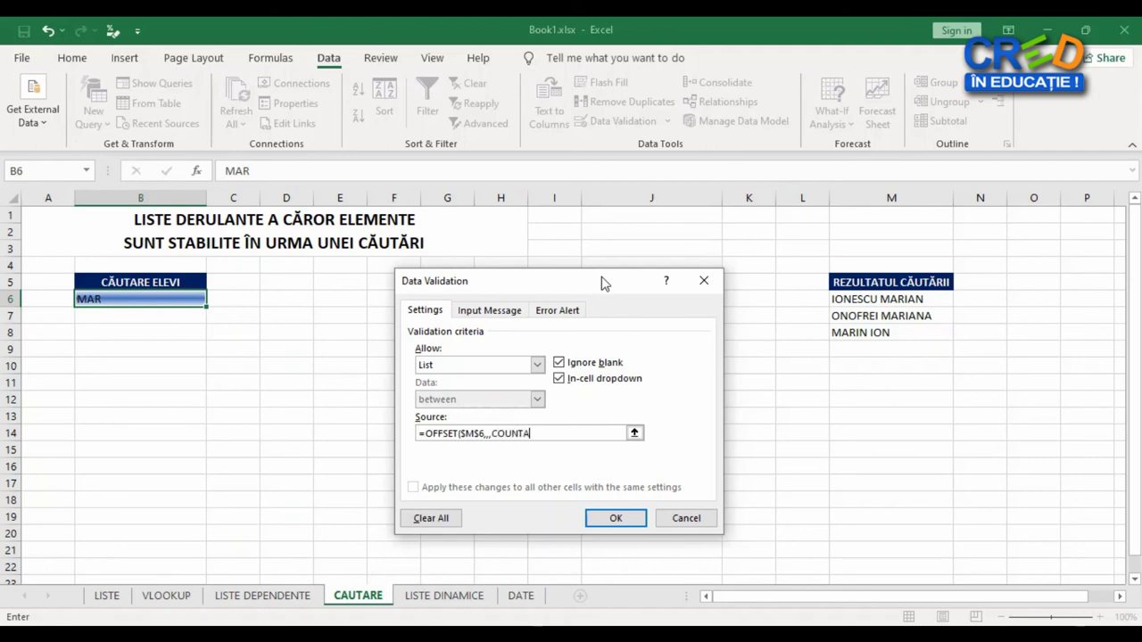
text(()
text(MA)
text(:)
key(BackSpace)
key(BackSpace)
text(6:)
text(M10))
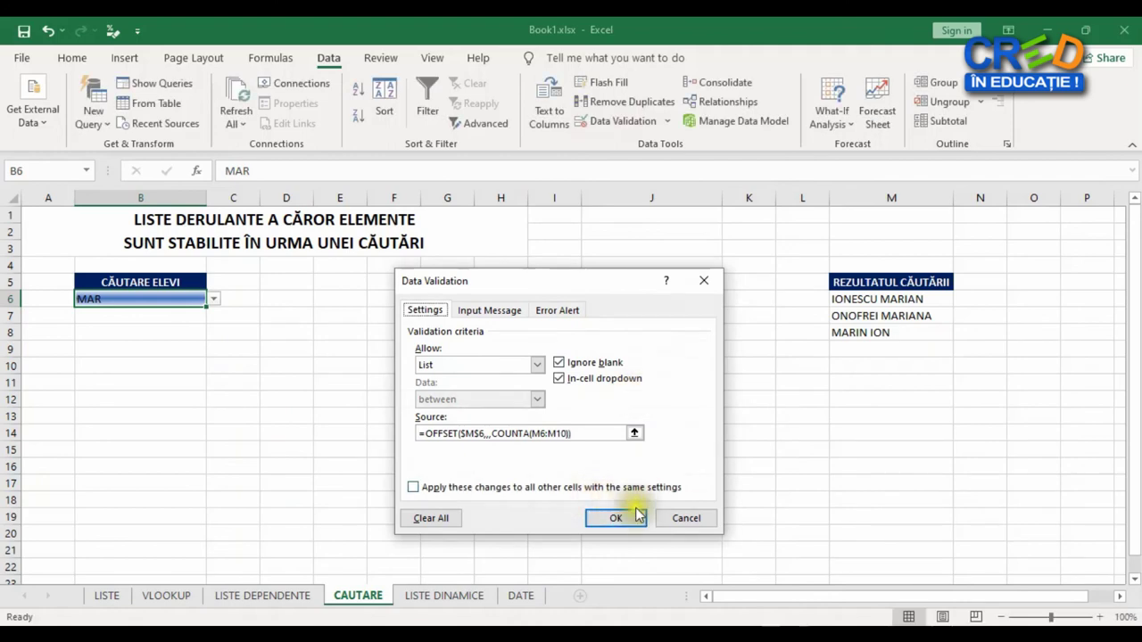
click(618, 518)
Step: Test B6 with P, cancel the rejection to keep MAR, and reopen Data Validation
click(425, 447)
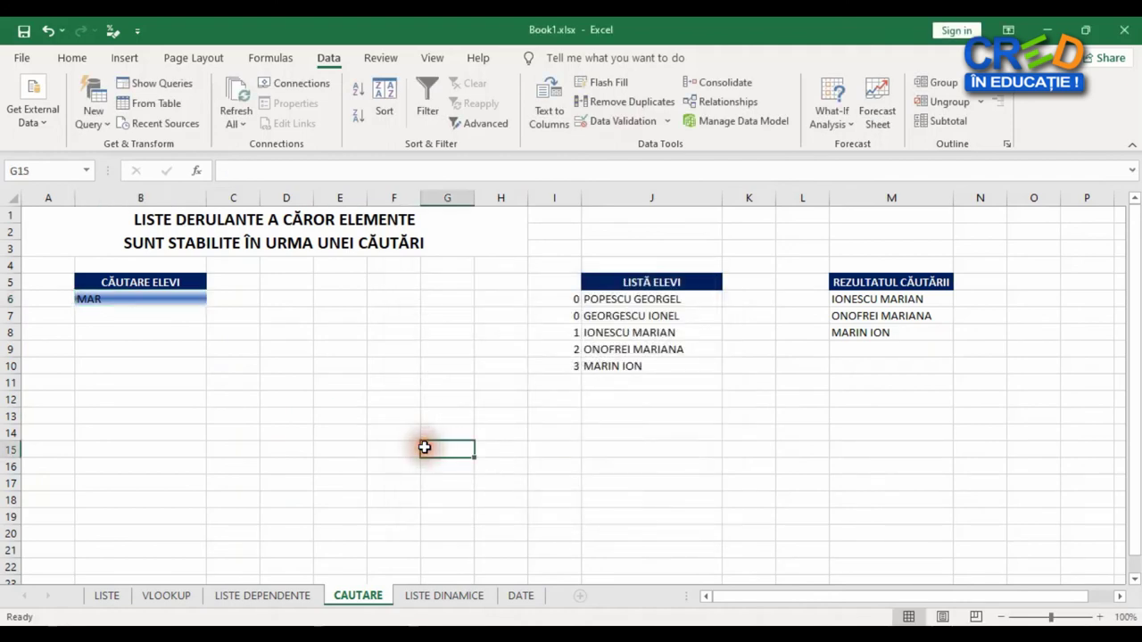
click(151, 301)
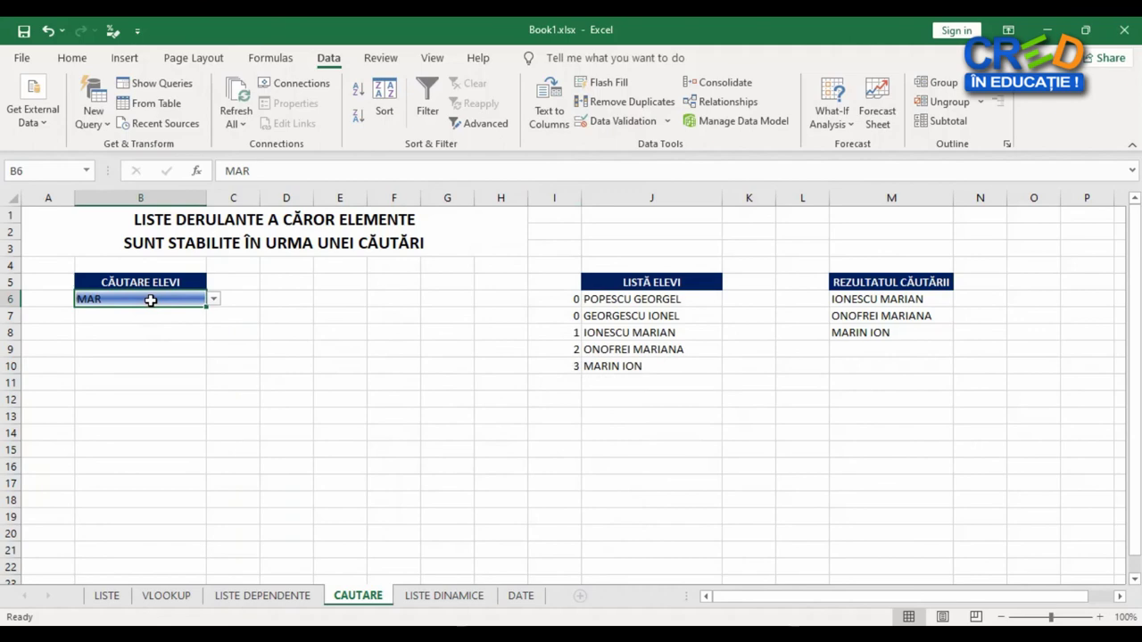
text(P)
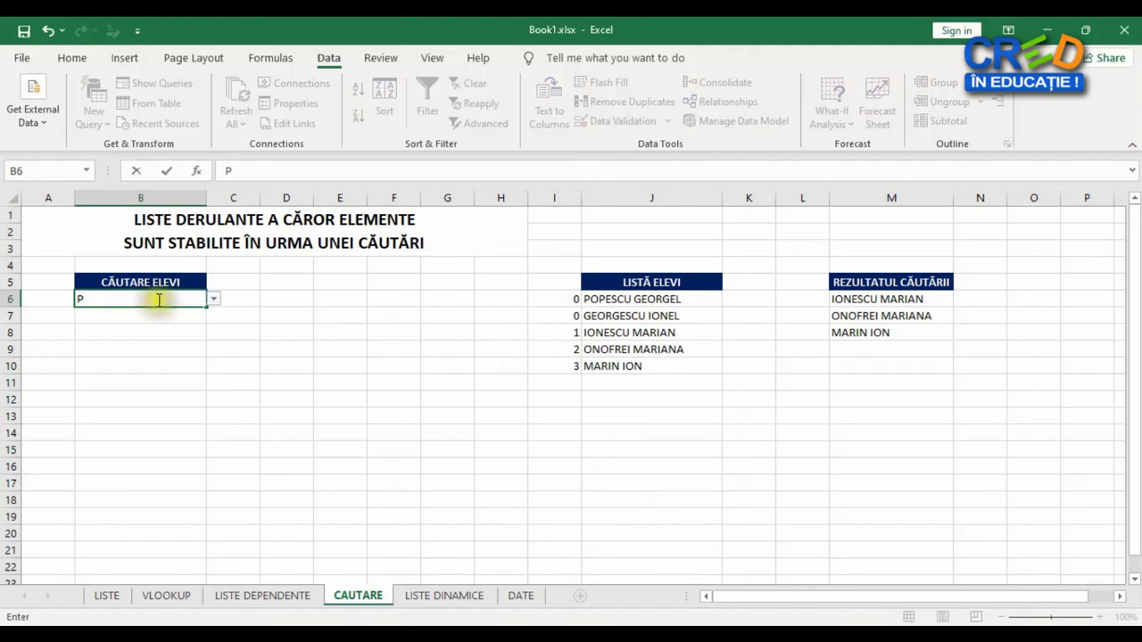
click(216, 299)
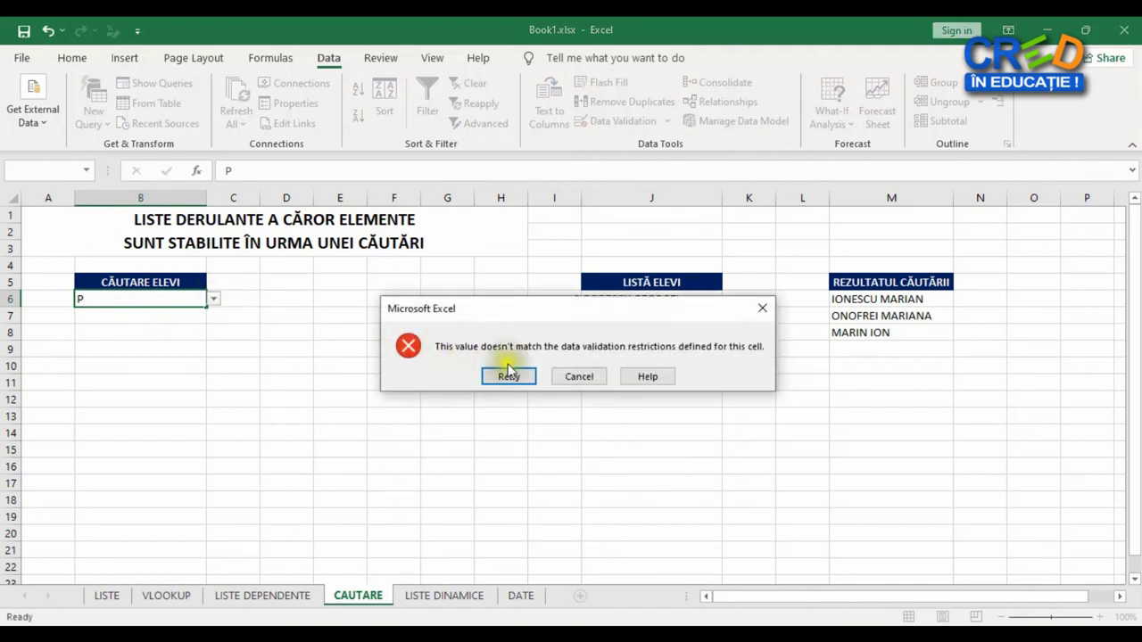
click(580, 376)
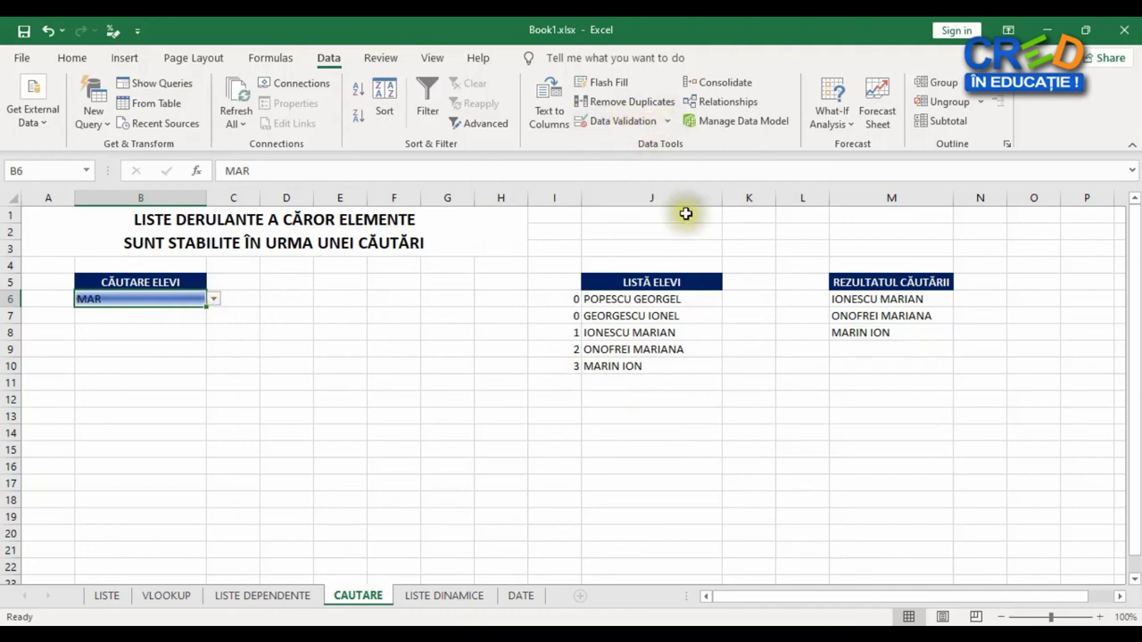
click(620, 122)
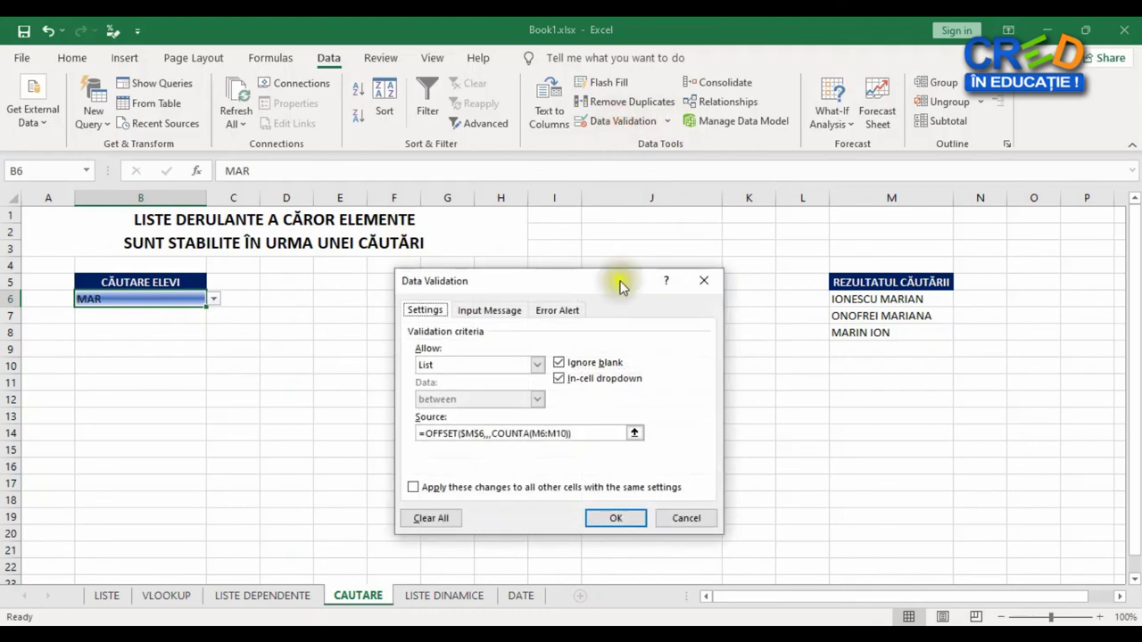
Step: Turn off 'Show error alert after invalid data is entered' for B6's validation
click(571, 312)
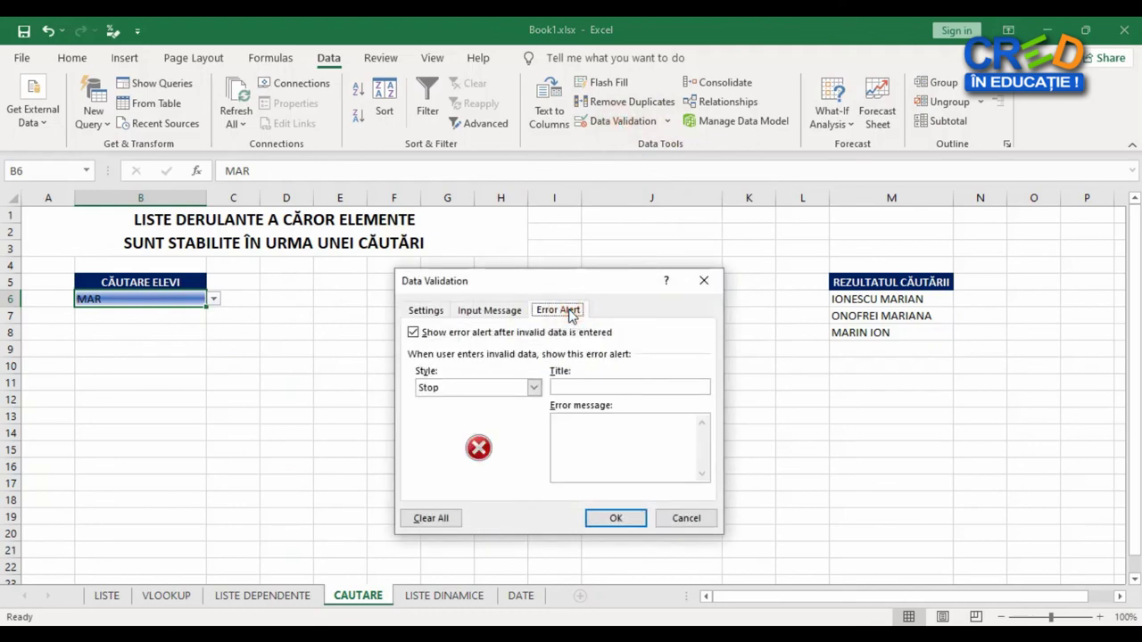
click(412, 333)
click(613, 518)
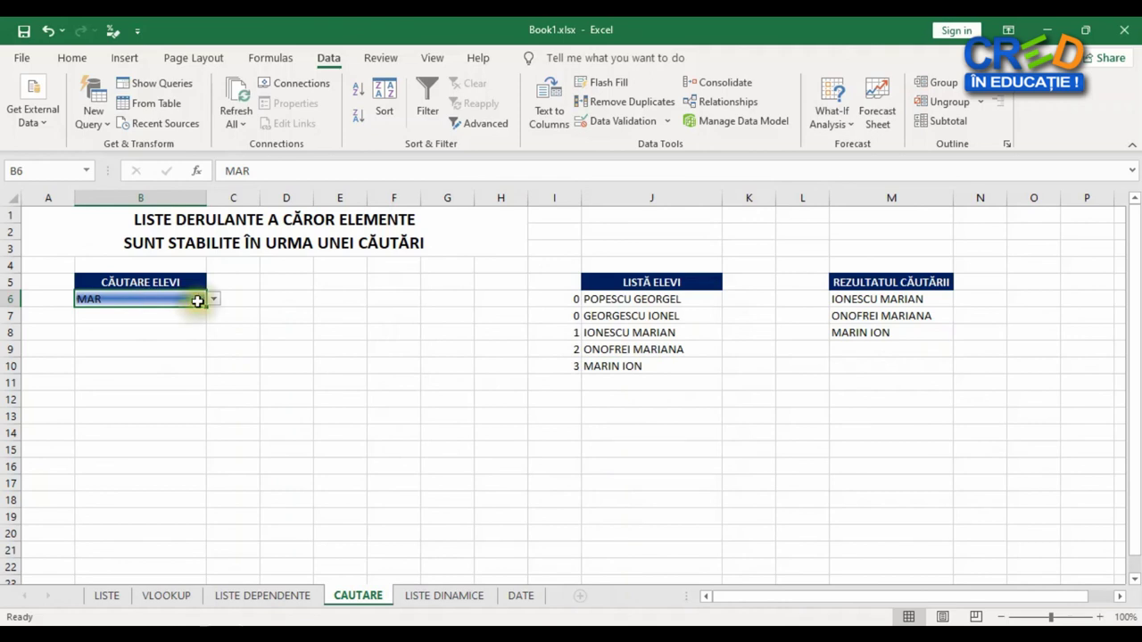
Step: Enter P in B6 and view, then close, its dropdown of matching names
text(P)
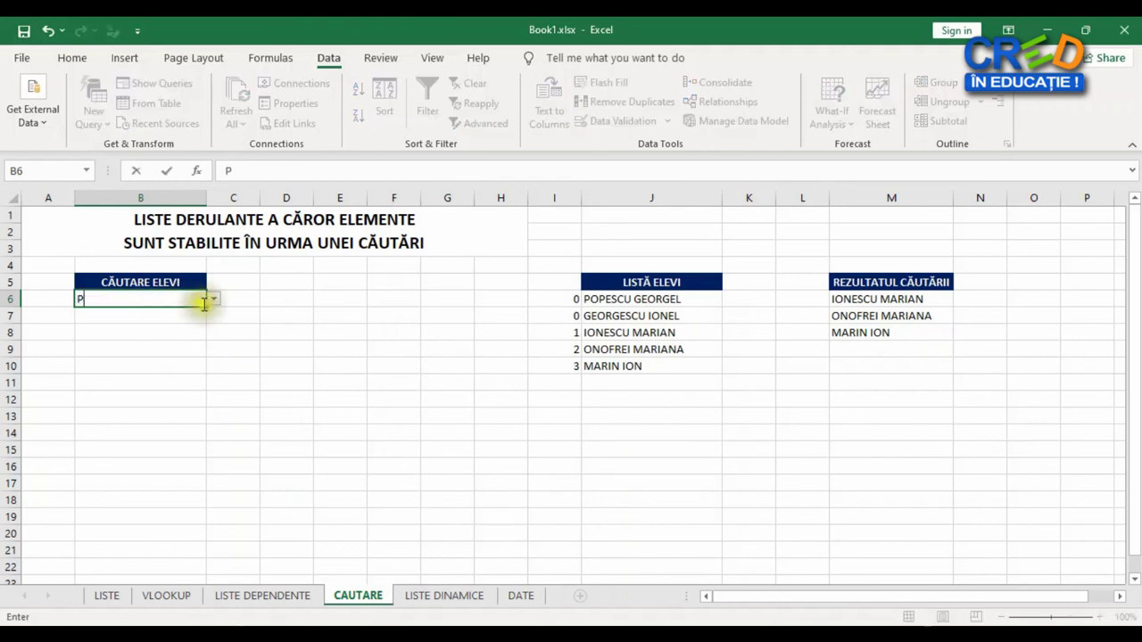
key(Return)
click(214, 299)
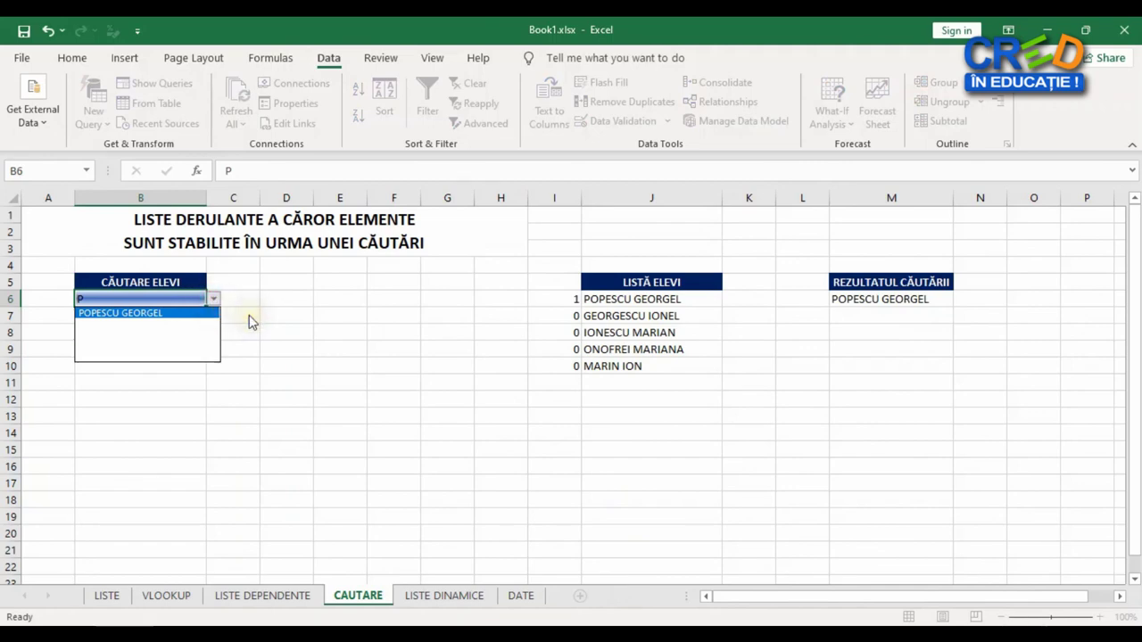
click(247, 318)
Step: Enter MAR in B6 and open its dropdown of the three matching students
text(MA)
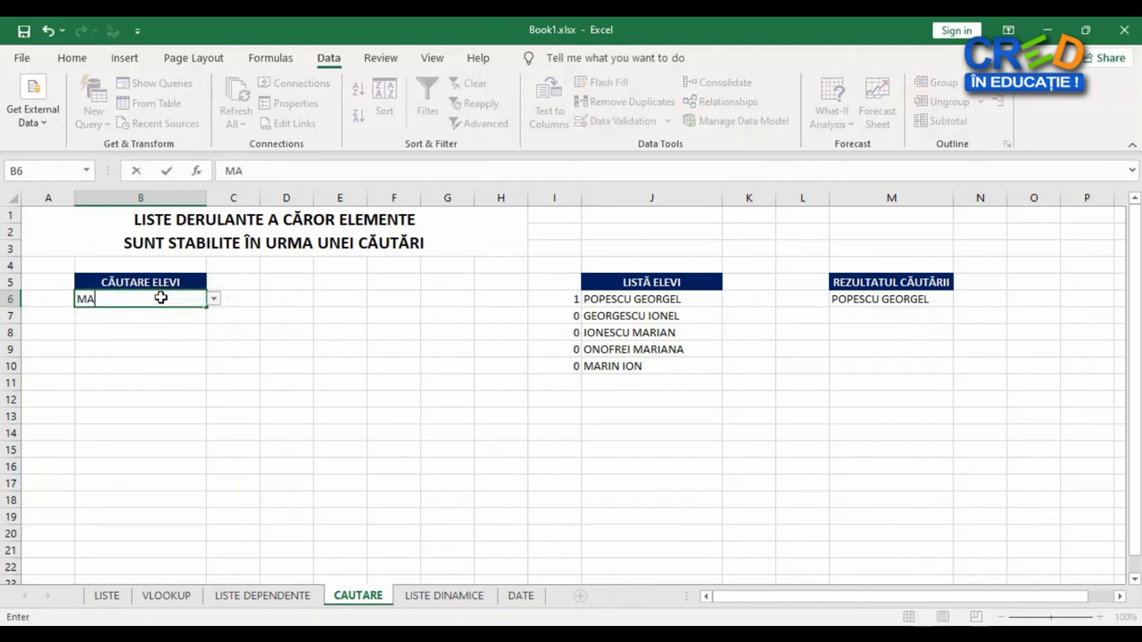
text(R)
key(Return)
click(214, 299)
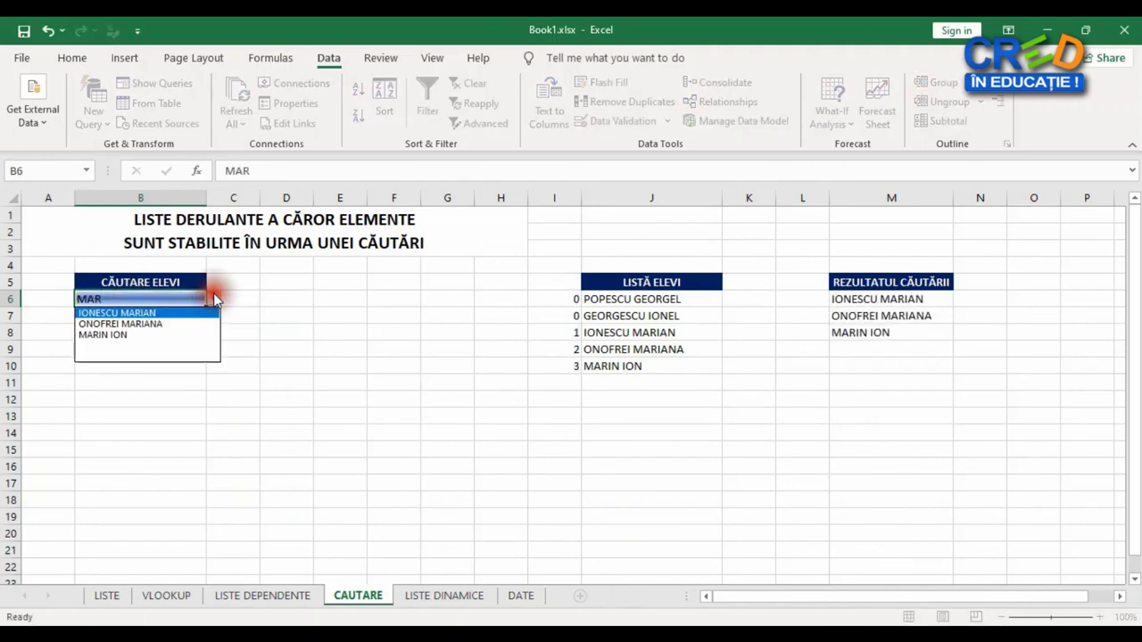